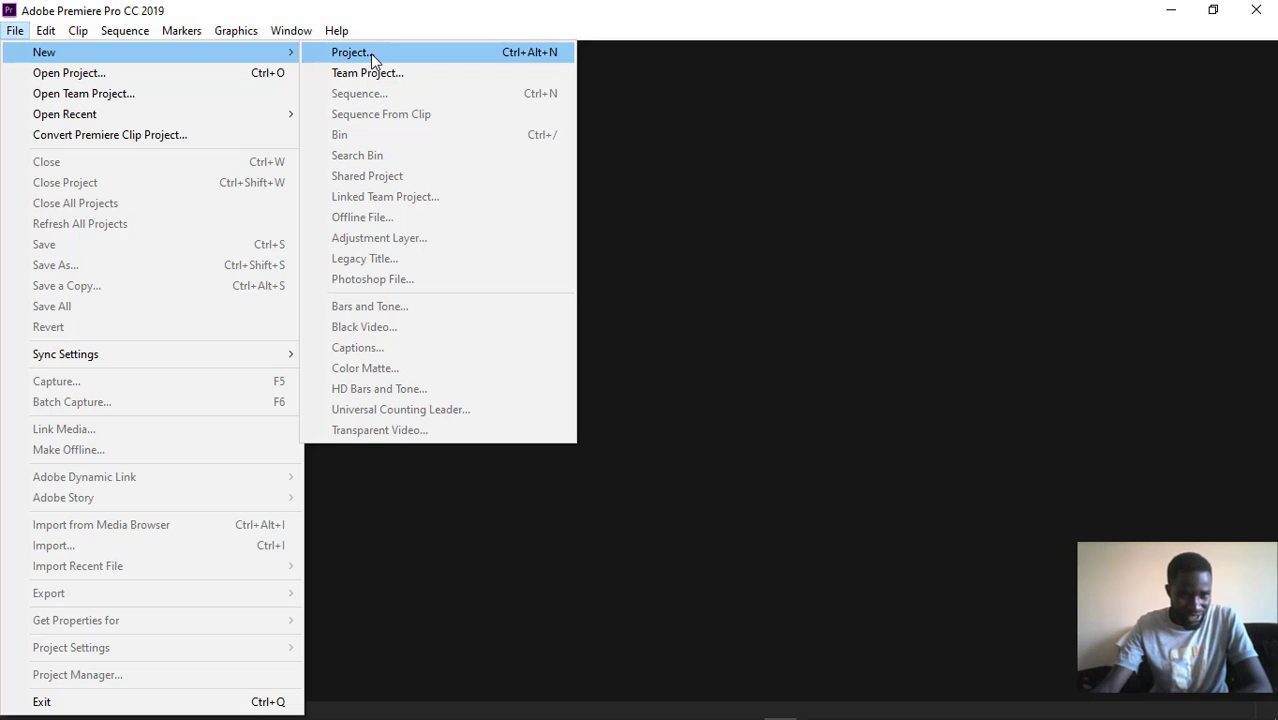
# Start a new project and name it "Kenya tutorial"
pyautogui.click(350, 52)
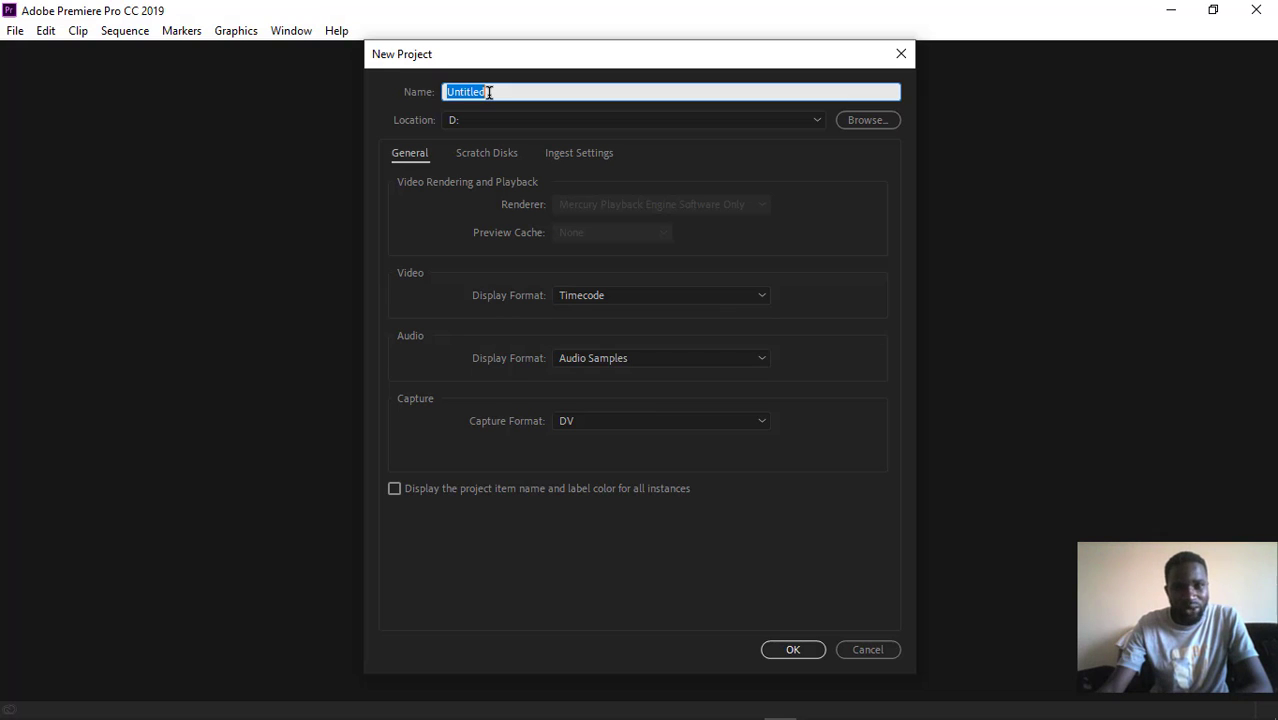
pyautogui.write('K')
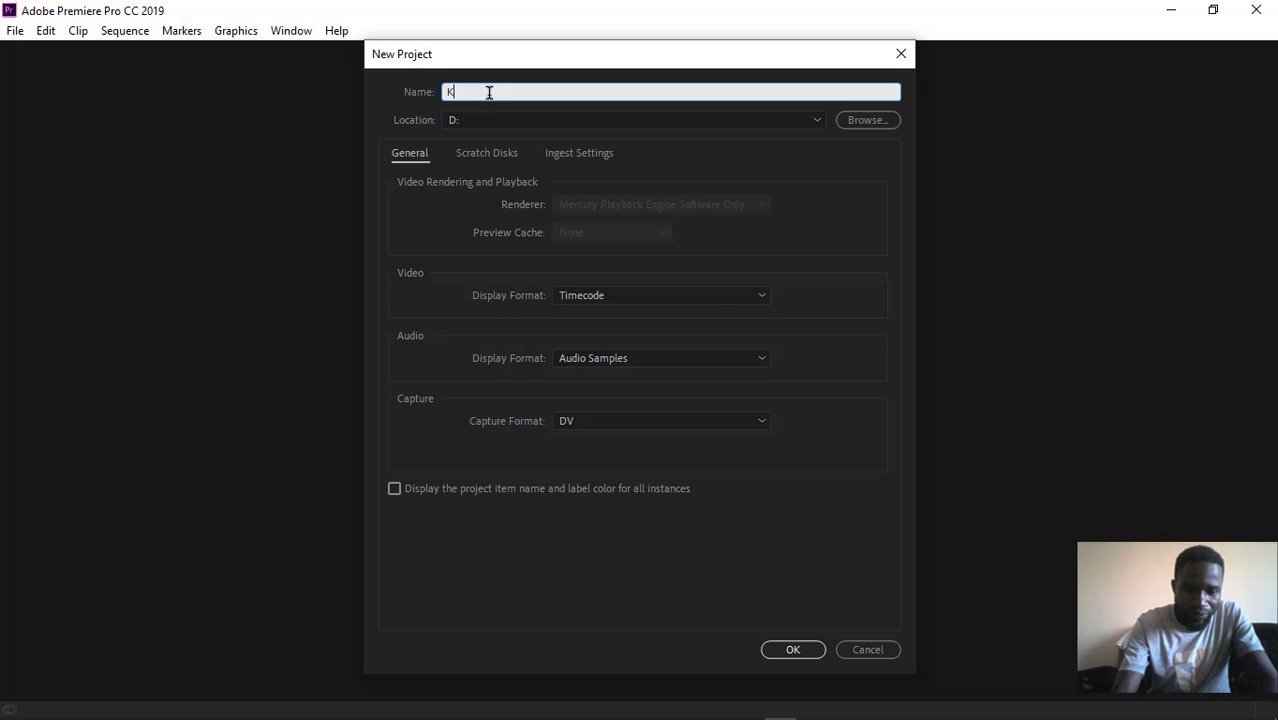
pyautogui.write('eny')
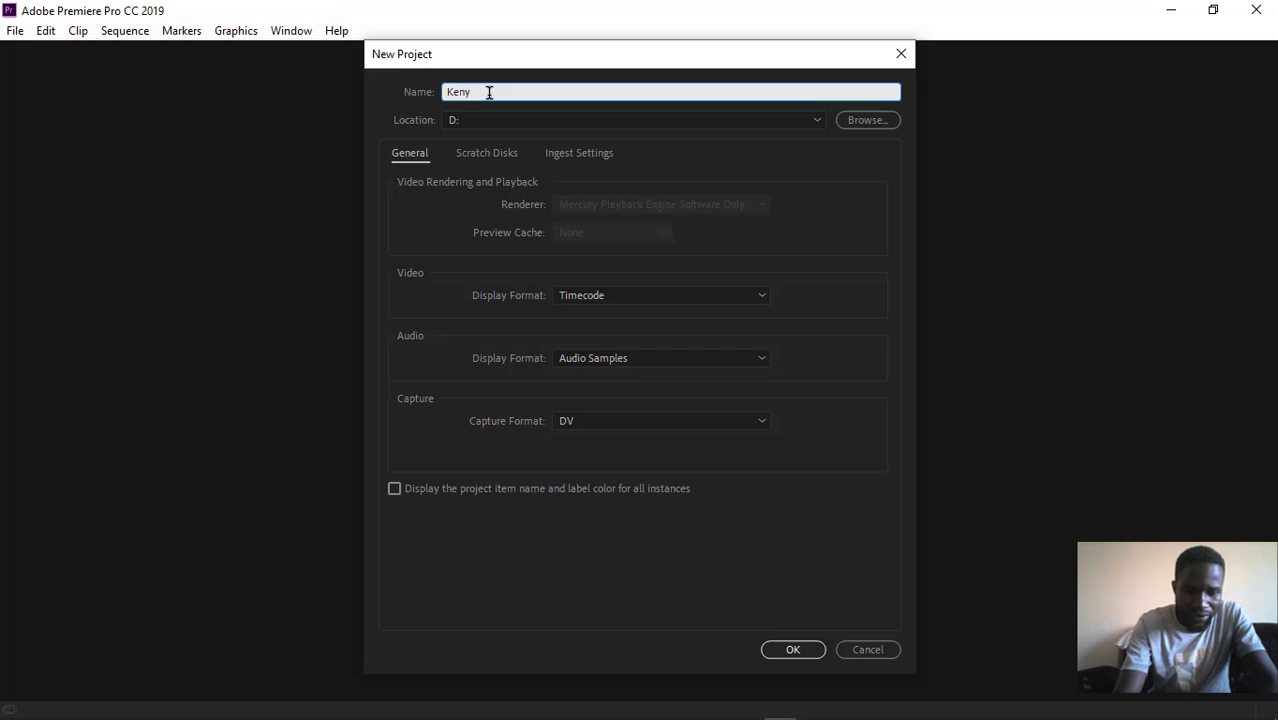
pyautogui.write('a tu')
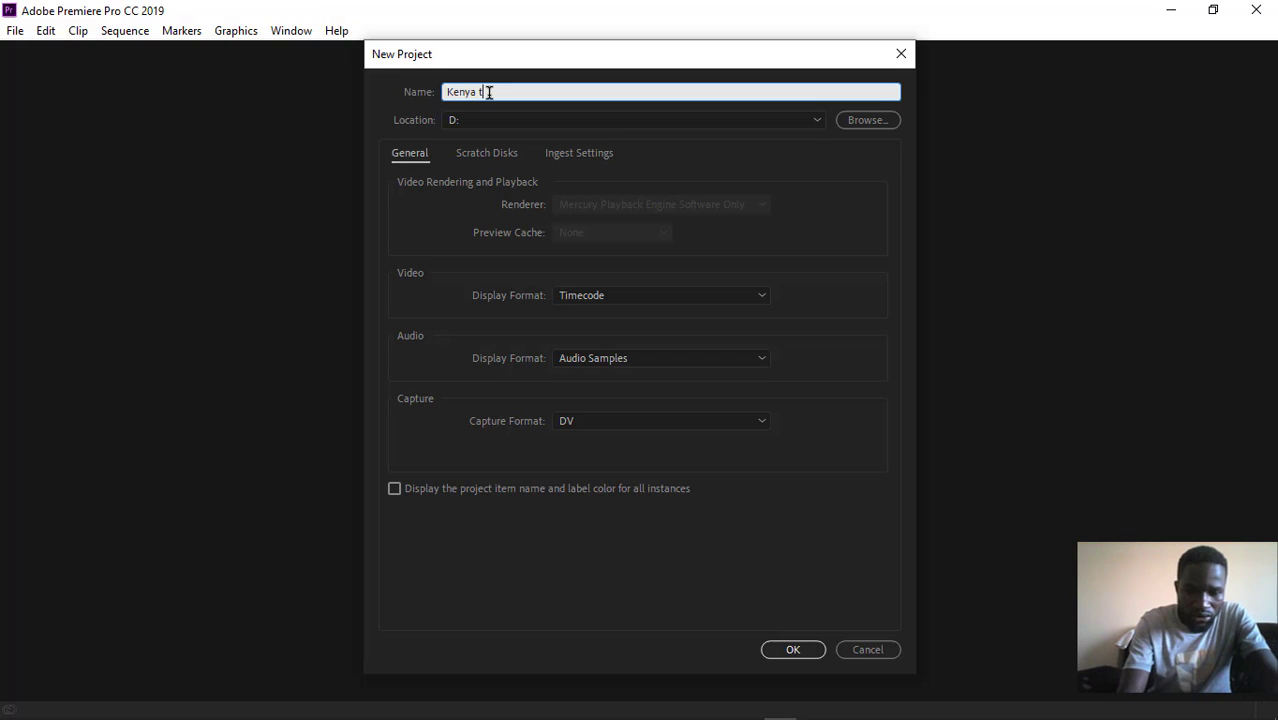
pyautogui.write('torial')
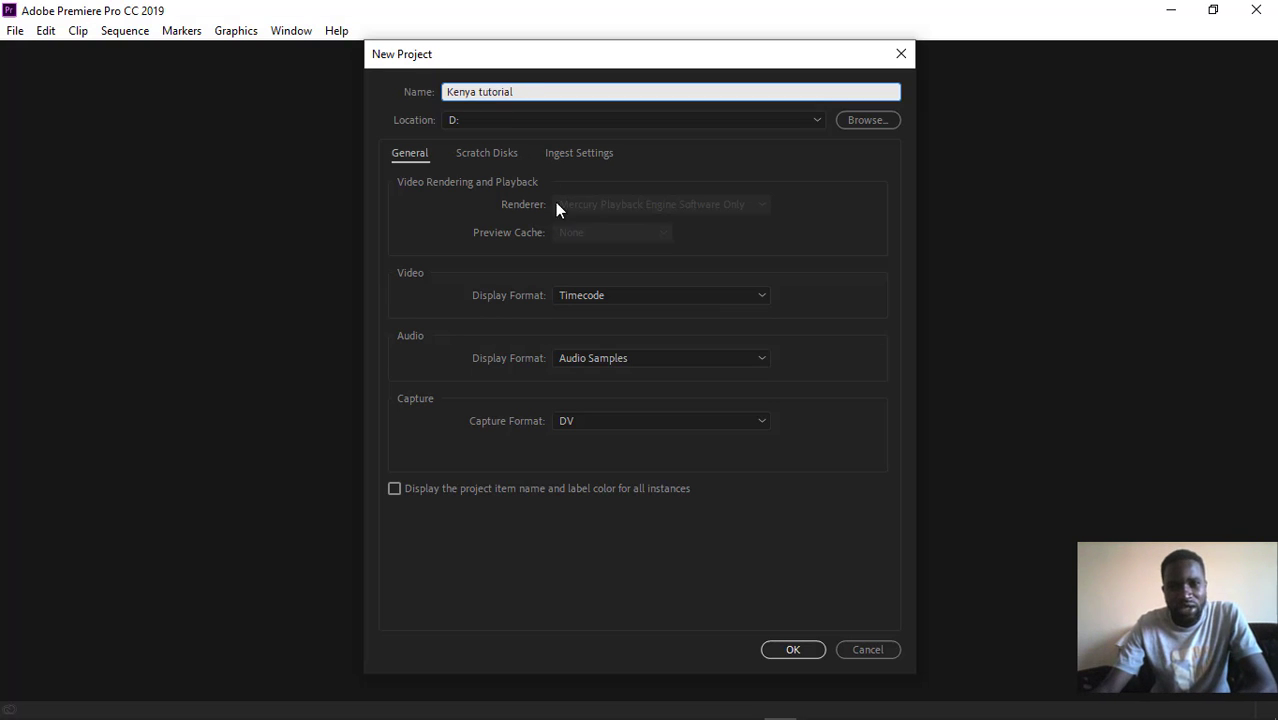
# Create a folder named "Tutorial" on the D: drive, choose it as the project location, and create the project
pyautogui.click(862, 120)
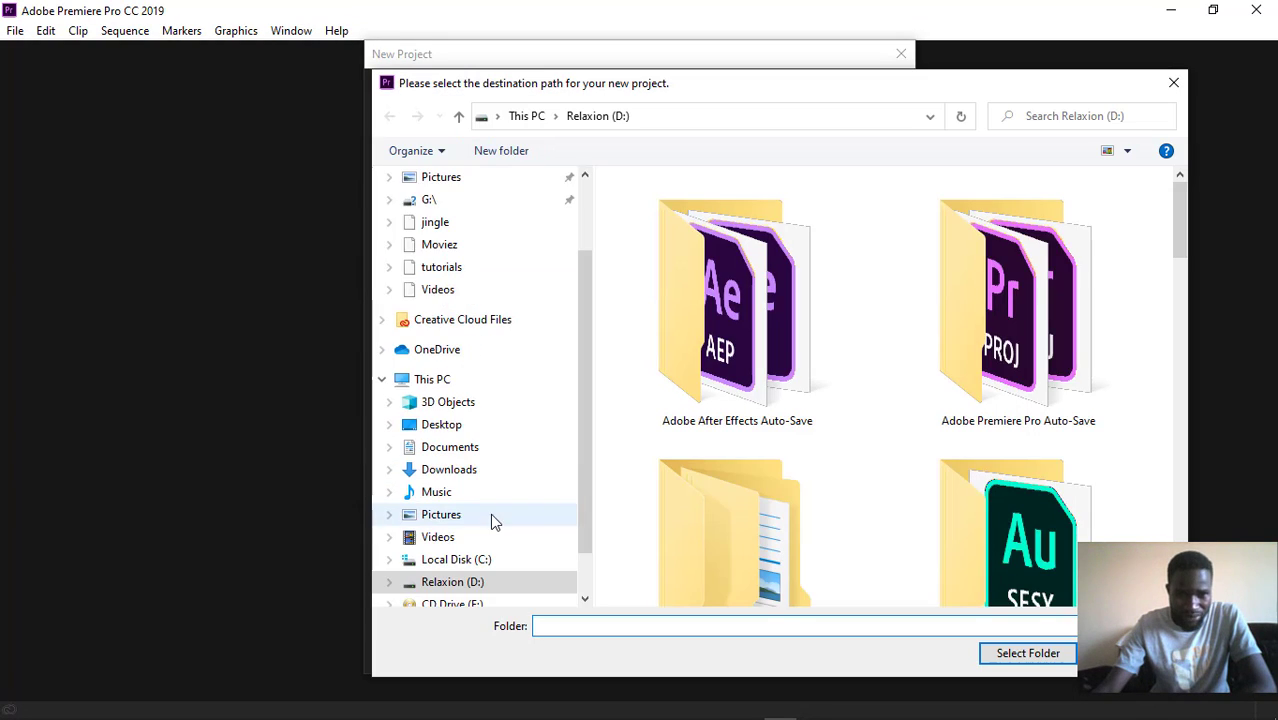
pyautogui.click(447, 585)
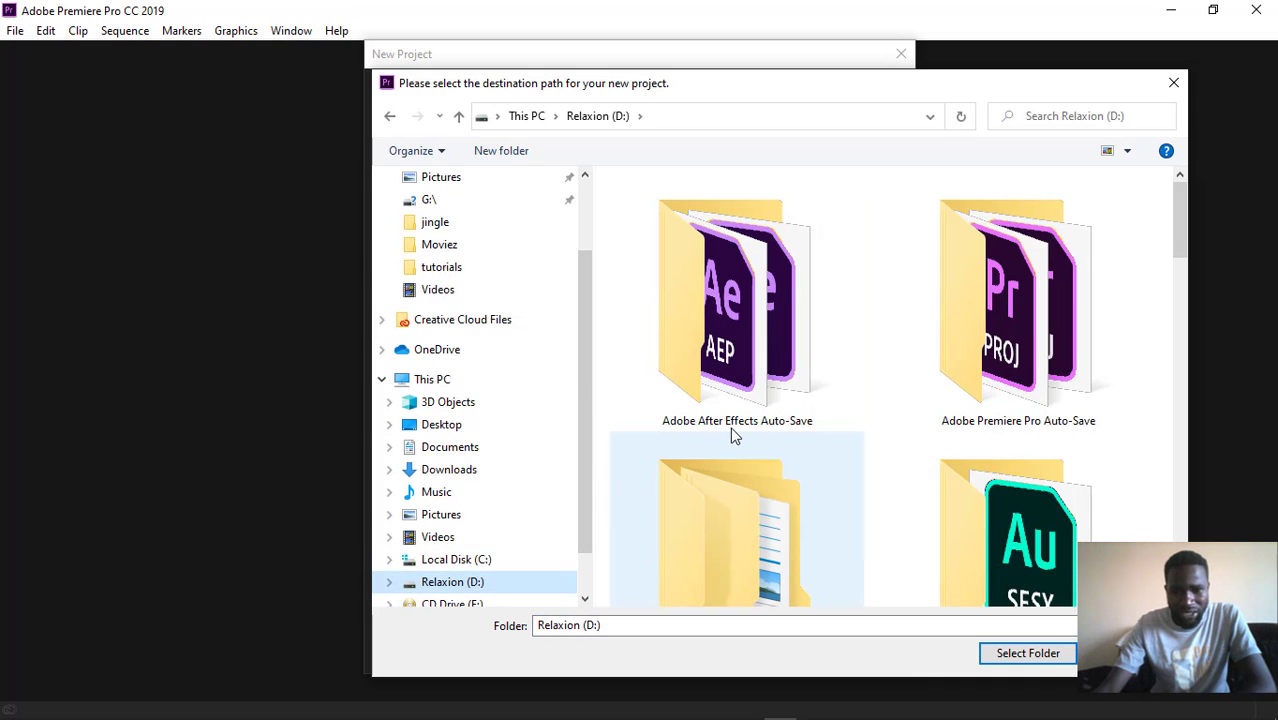
pyautogui.click(519, 157)
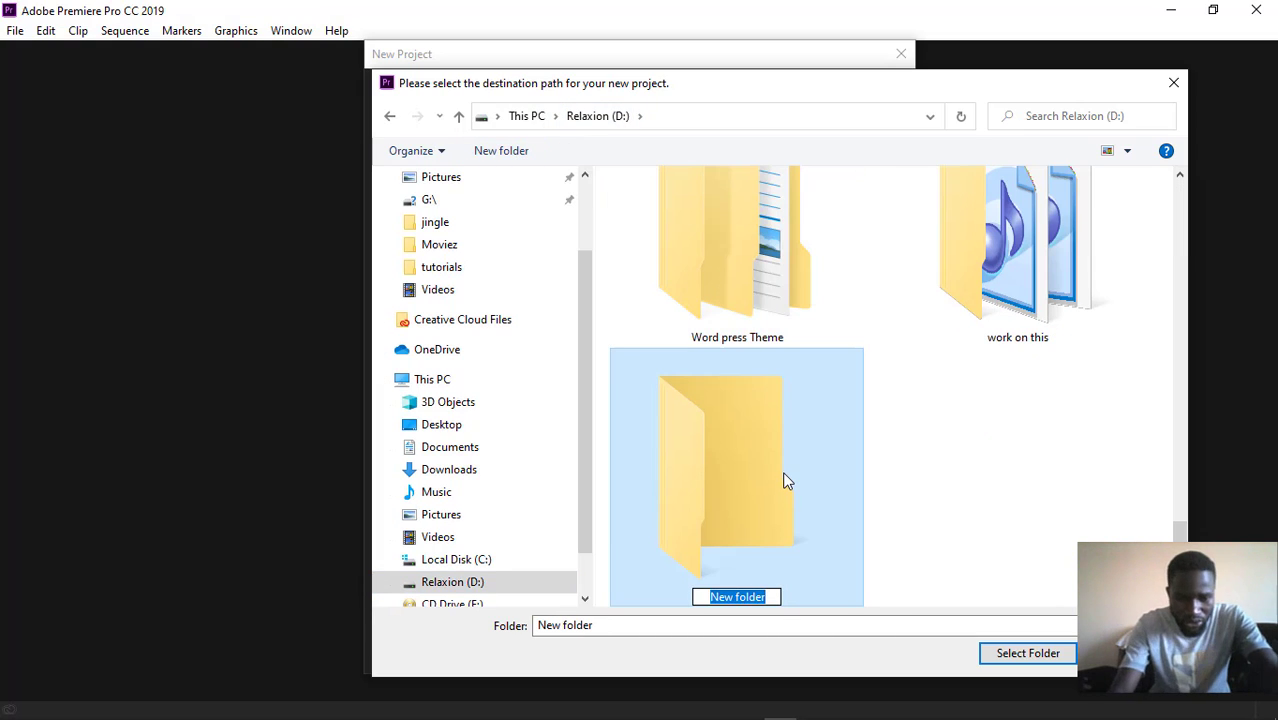
pyautogui.write('tt')
pyautogui.press('BackSpace')
pyautogui.write('t')
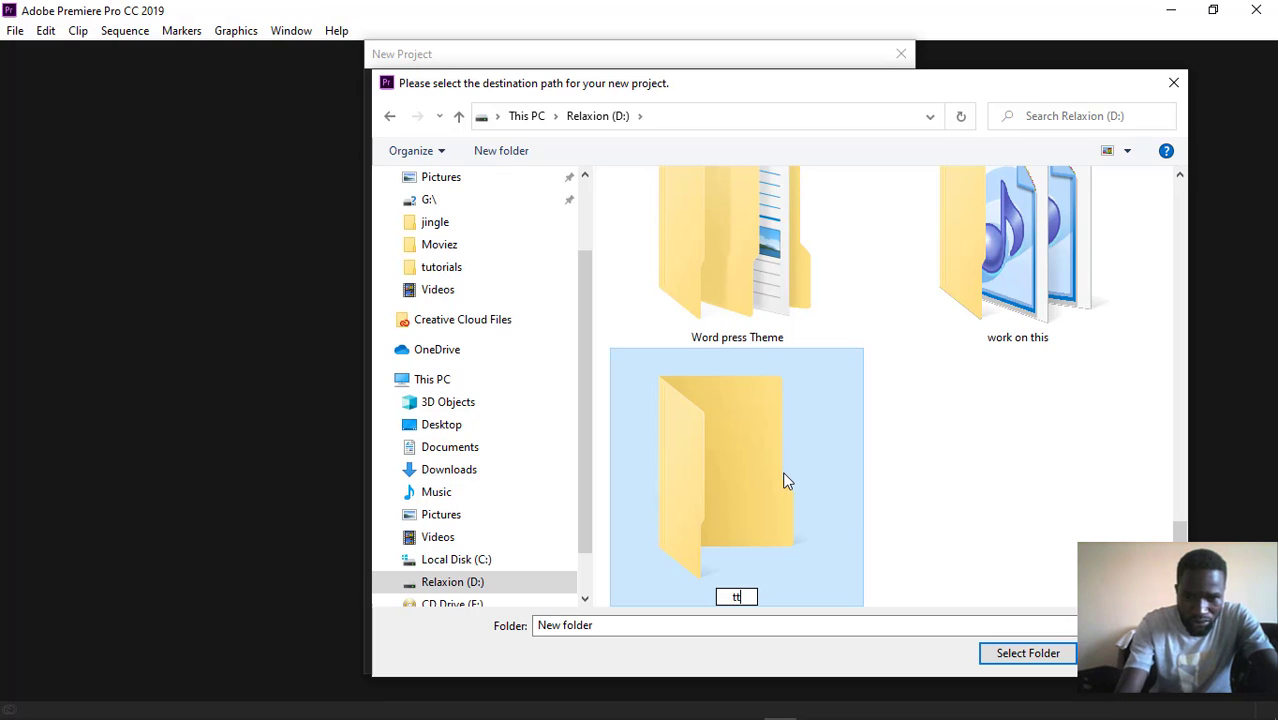
pyautogui.write('u')
pyautogui.press('BackSpace')
pyautogui.press('BackSpace')
pyautogui.press('BackSpace')
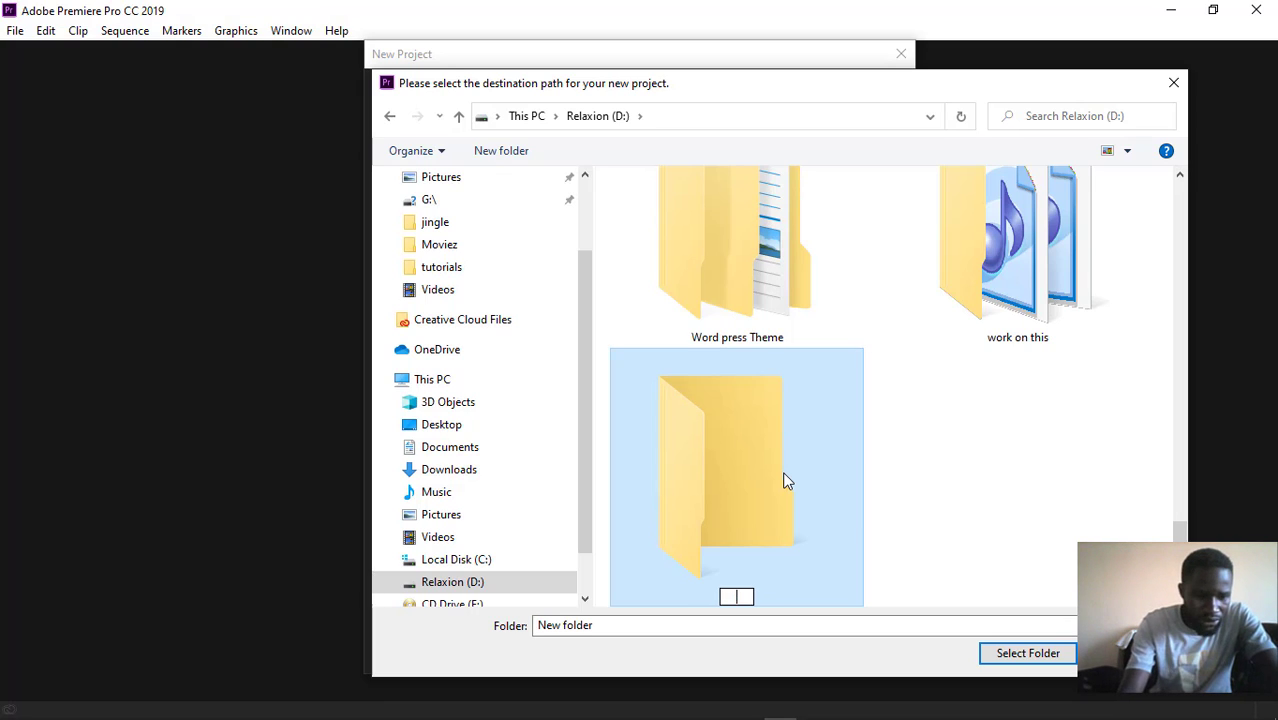
pyautogui.write('Tuto')
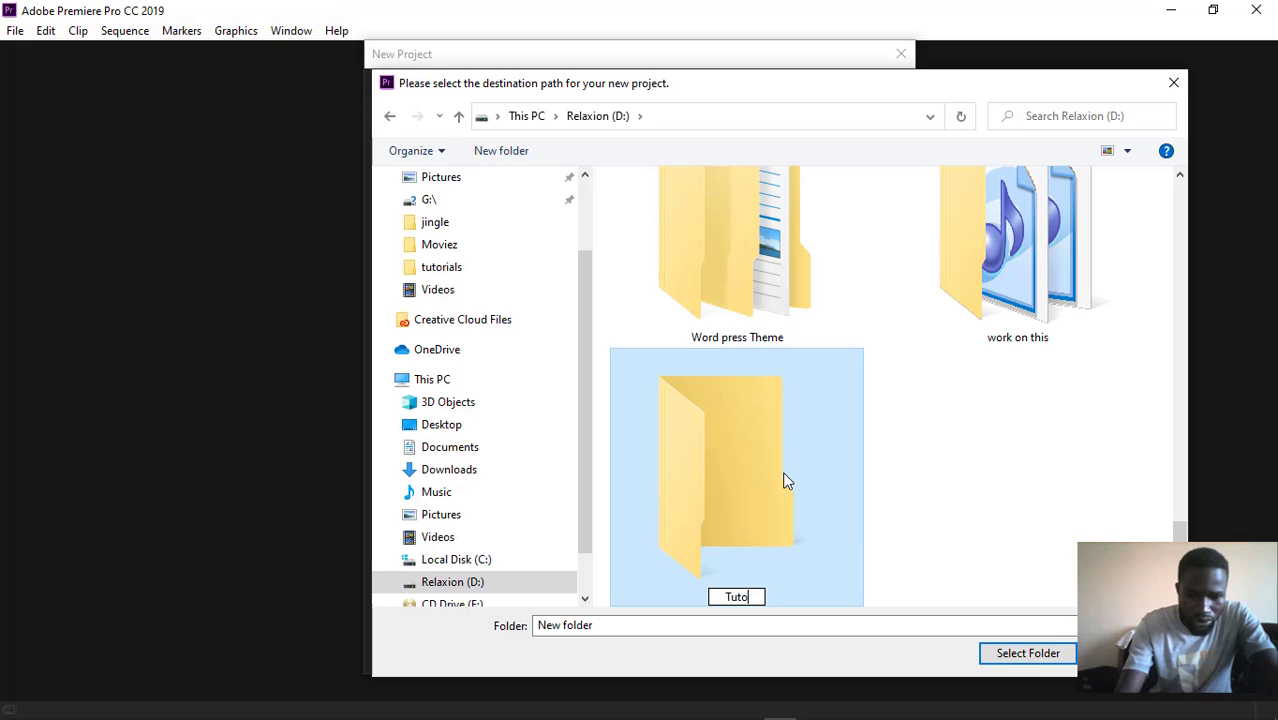
pyautogui.write('rial')
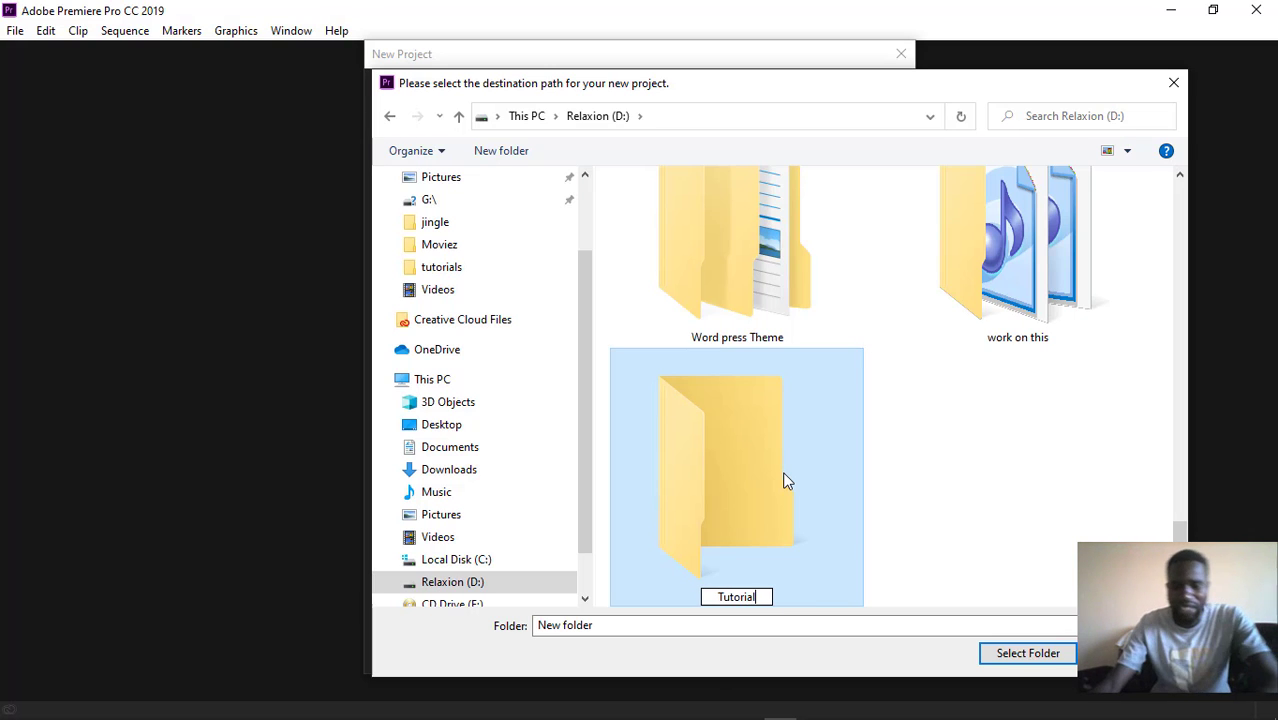
pyautogui.press('Return')
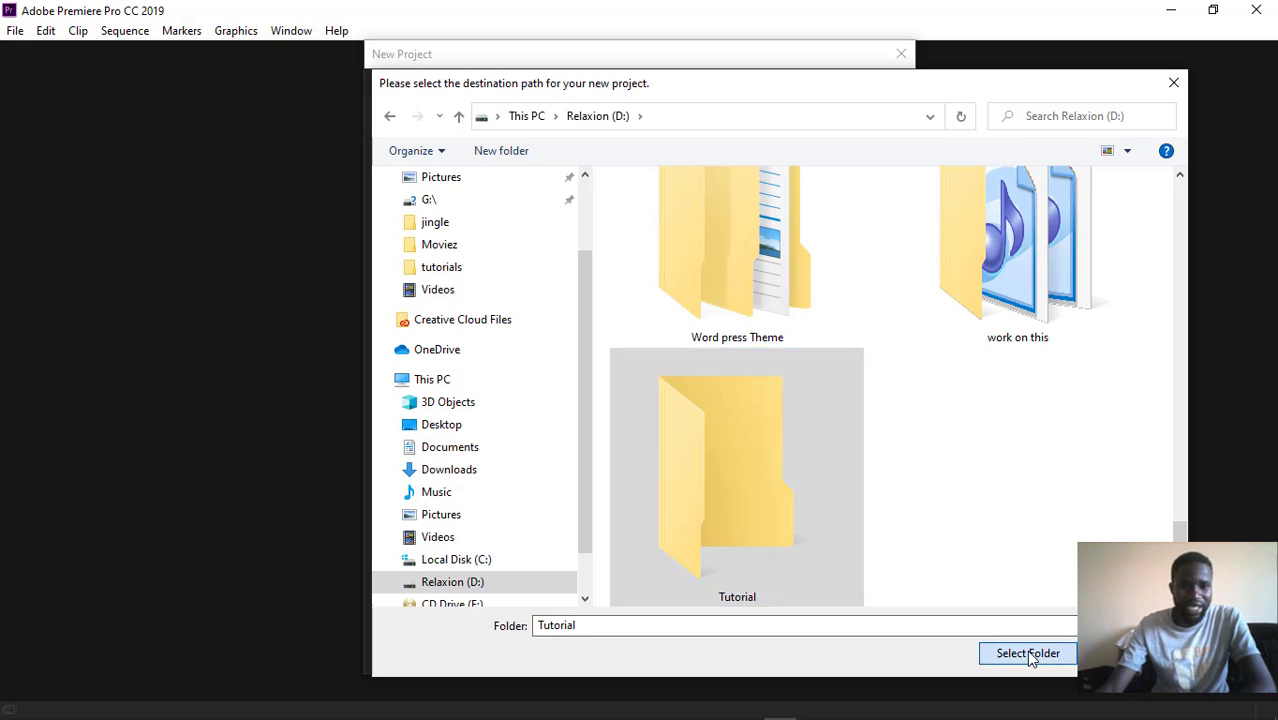
pyautogui.click(1030, 653)
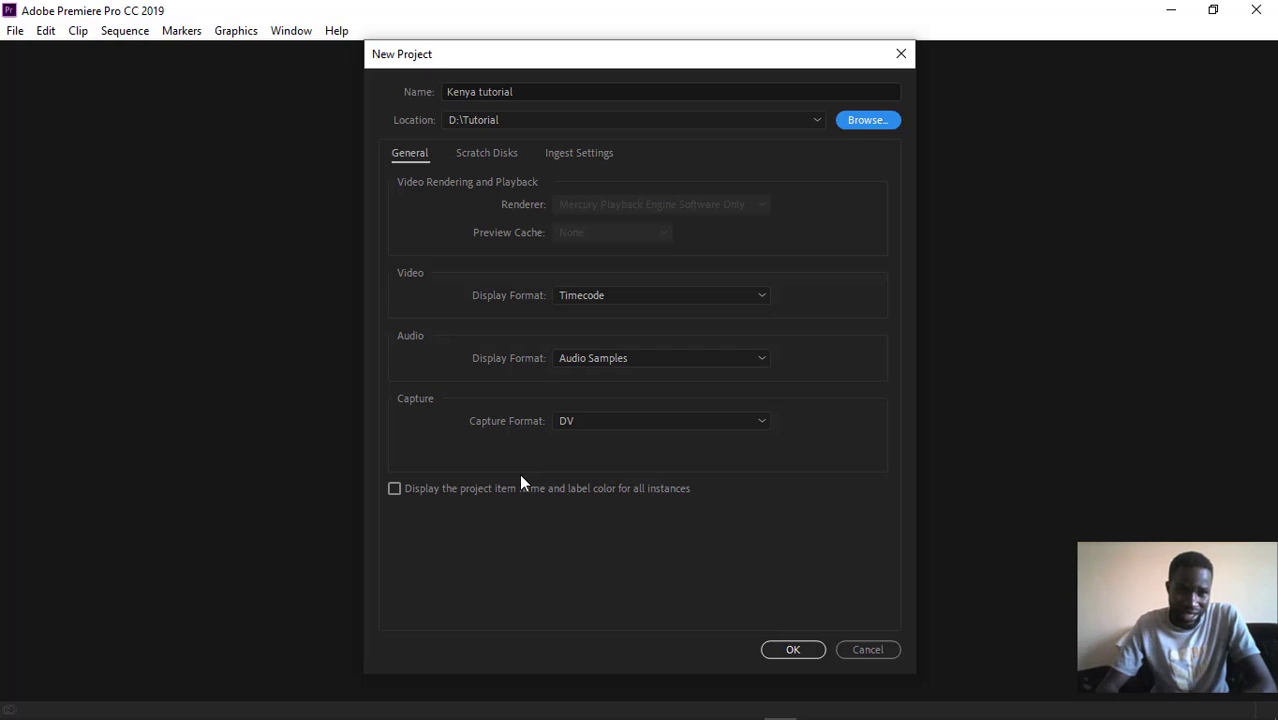
pyautogui.click(793, 651)
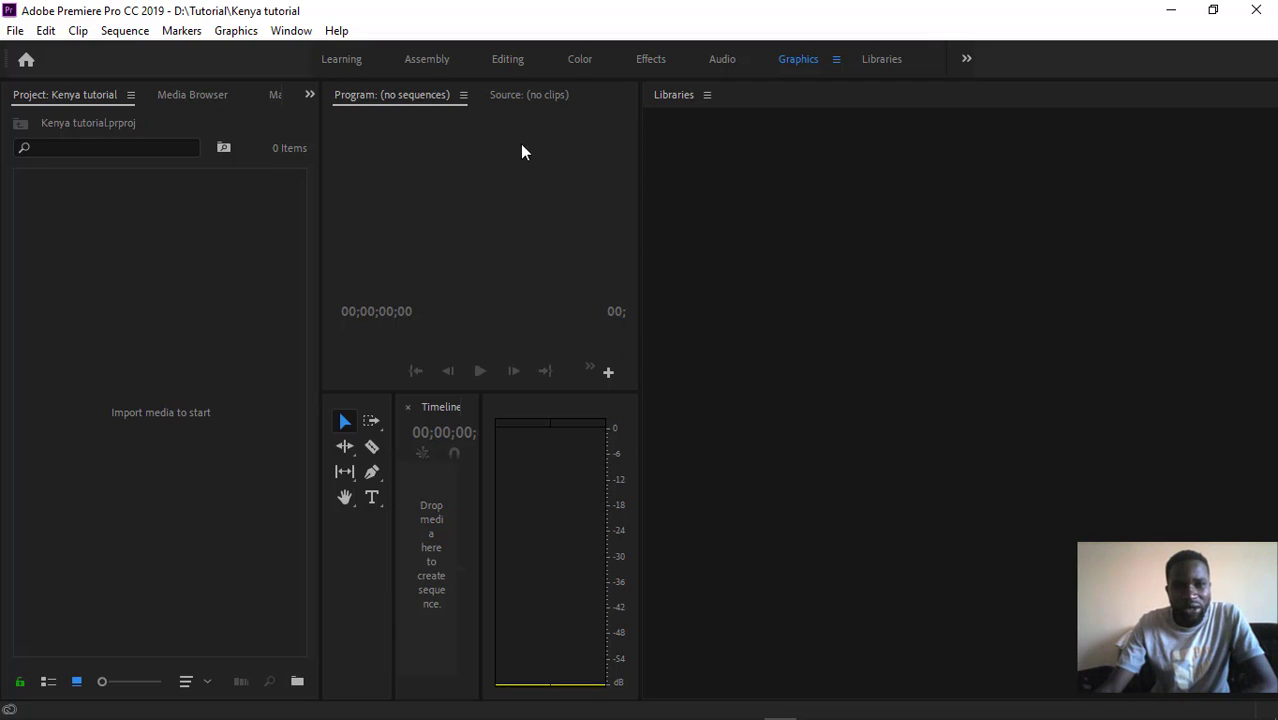
# View the Learning, Assembly, Editing and Color workspaces and settle on the Effects workspace
pyautogui.click(340, 60)
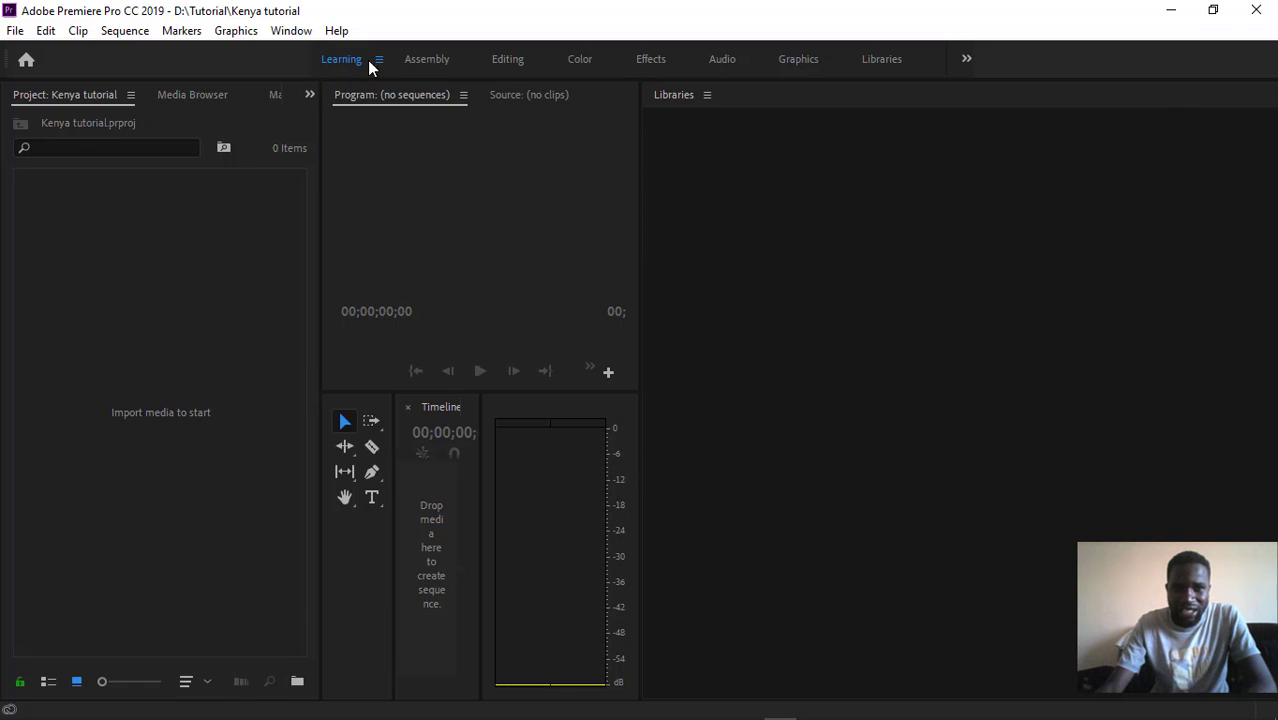
pyautogui.click(427, 60)
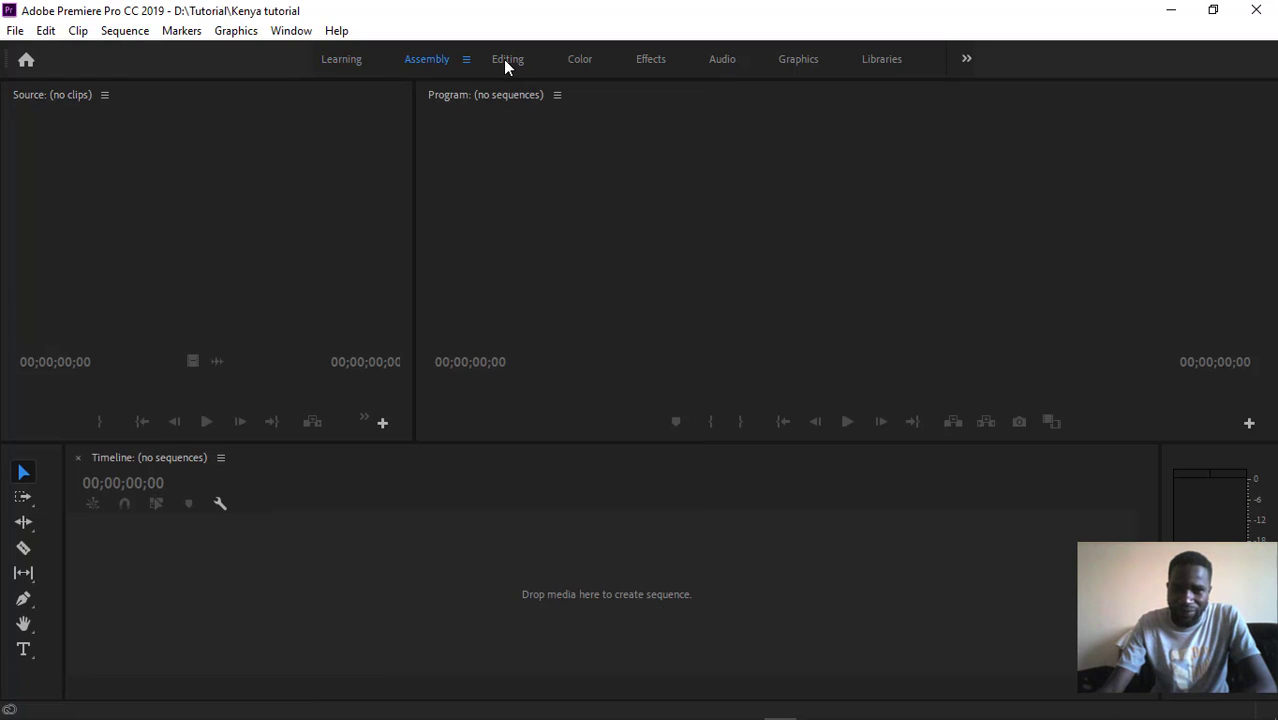
pyautogui.click(505, 60)
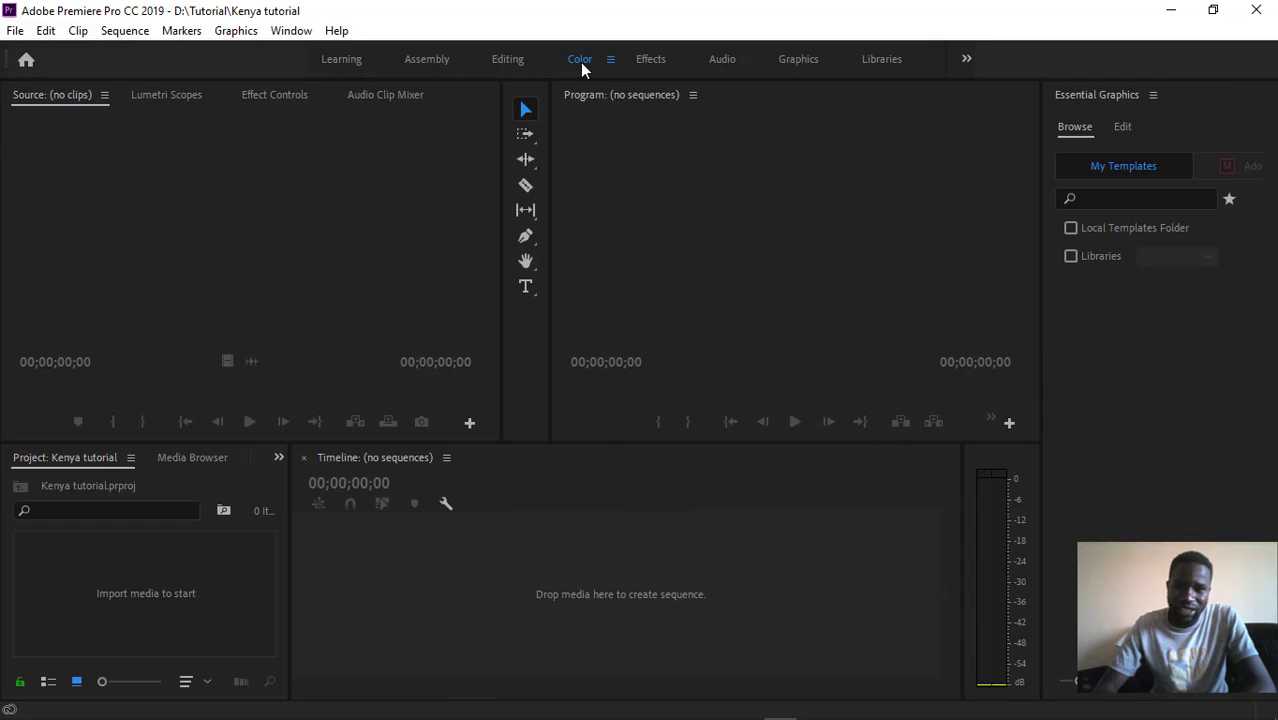
pyautogui.click(647, 62)
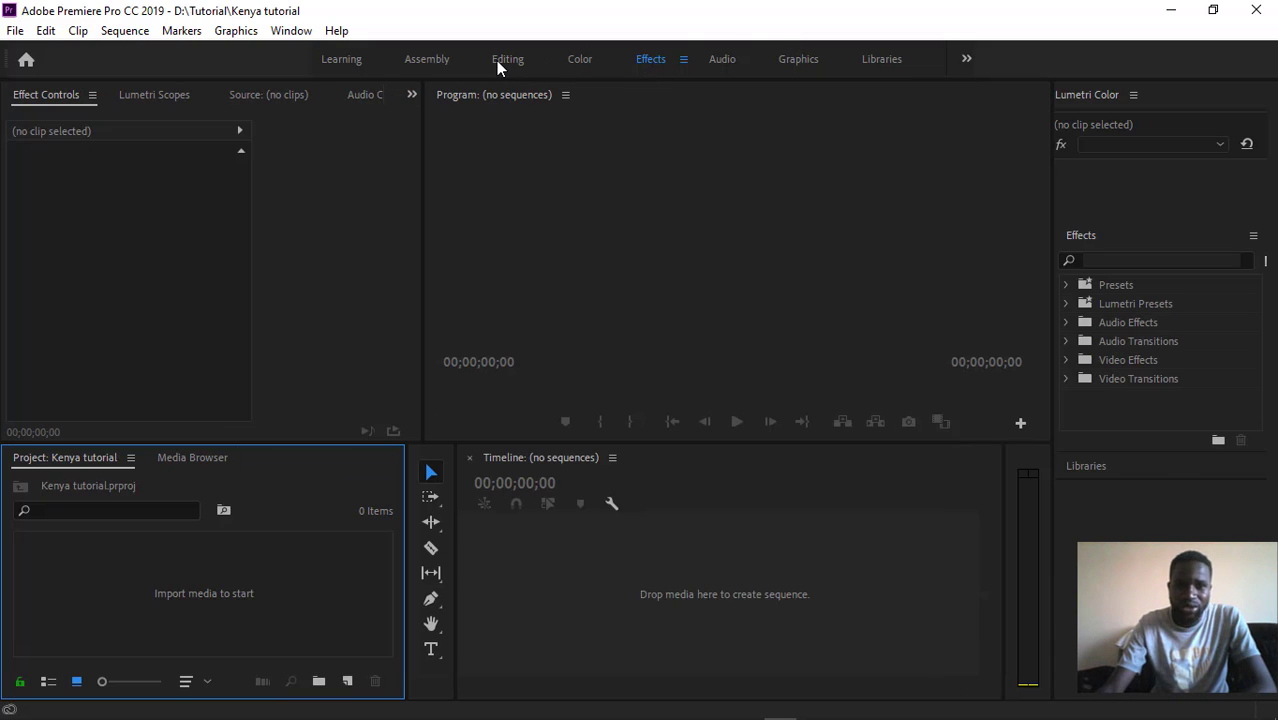
pyautogui.click(644, 62)
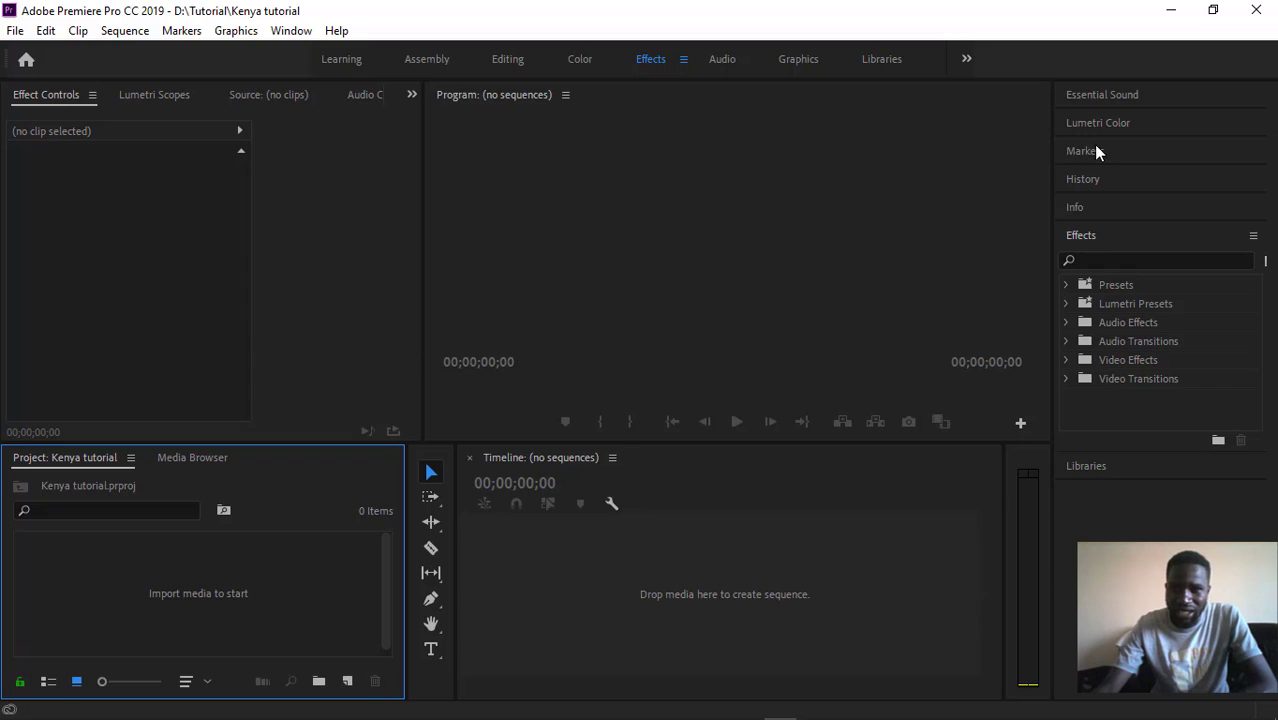
# Widen the Program monitor by narrowing the effects column, and widen the Timeline by narrowing the audio meters
pyautogui.moveTo(1051, 145); pyautogui.dragTo(1249, 145)
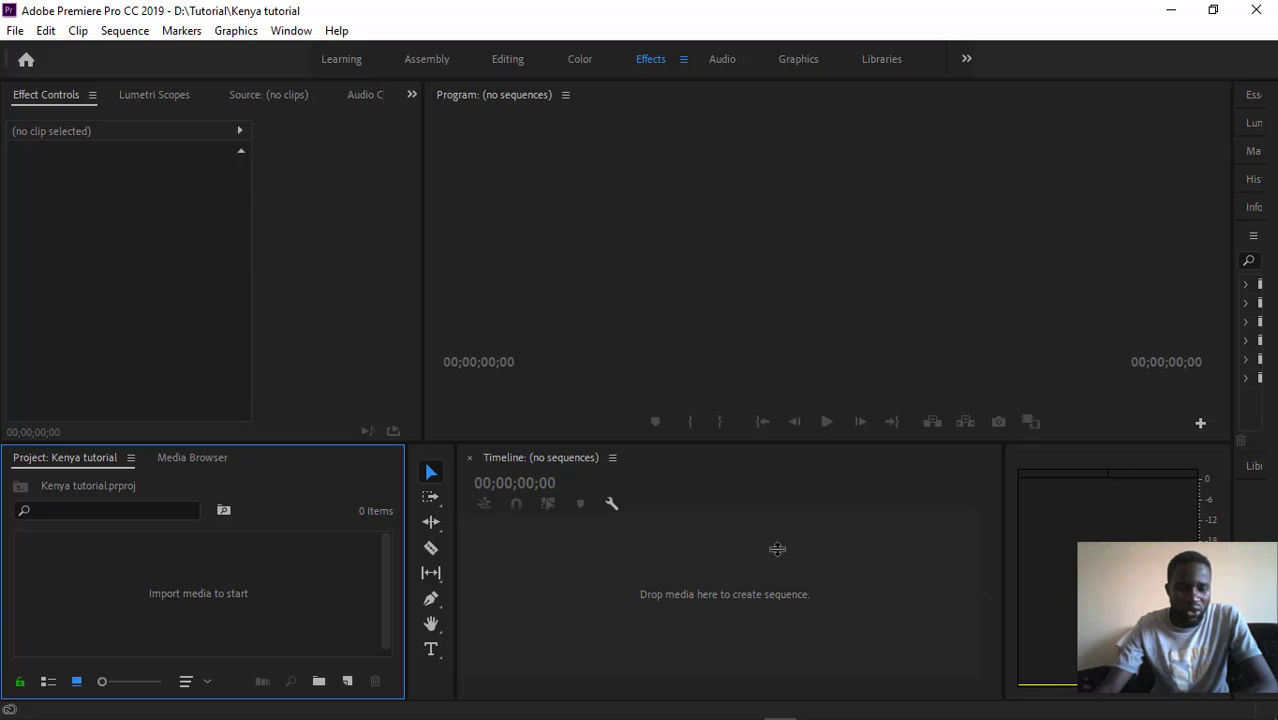
pyautogui.click(320, 262)
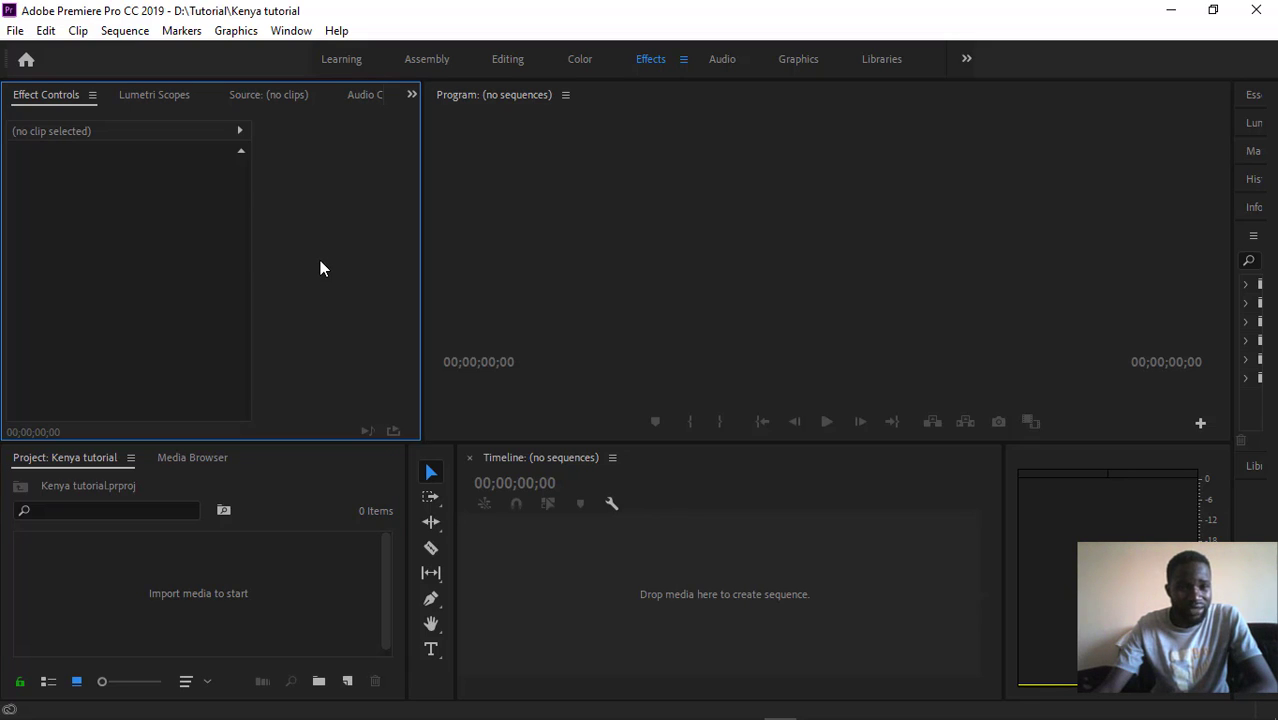
pyautogui.click(299, 517)
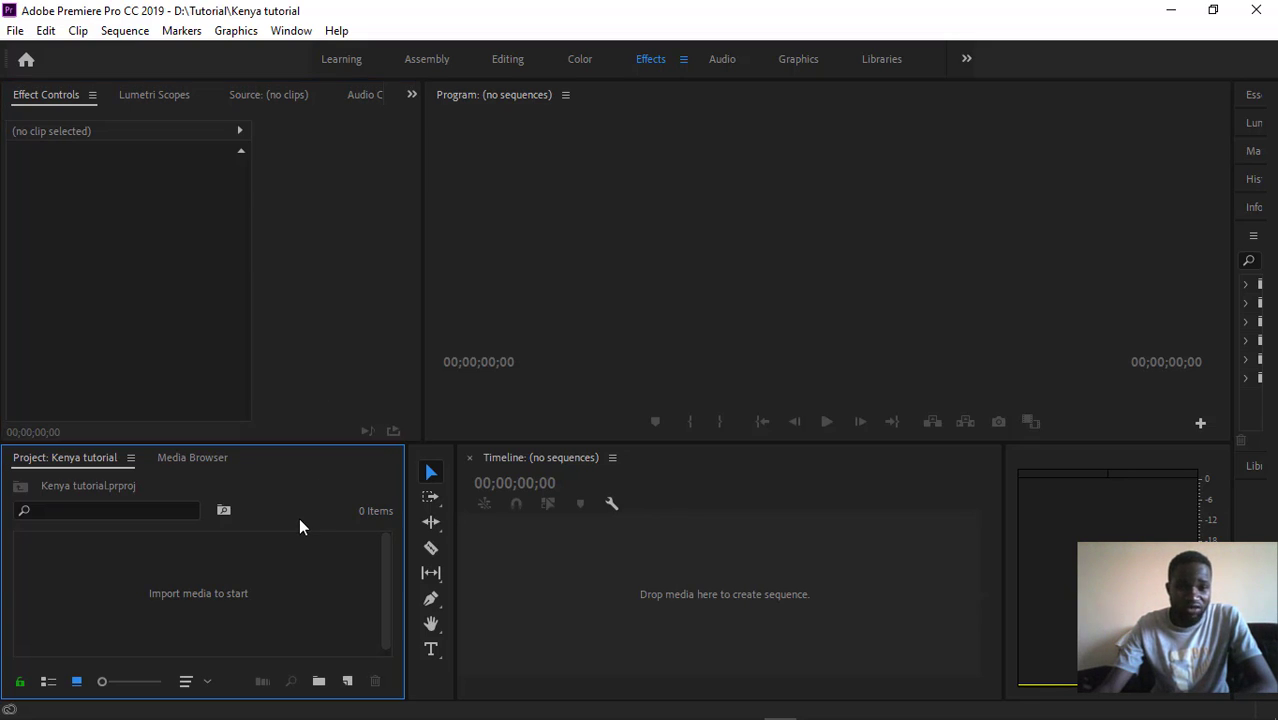
pyautogui.click(432, 458)
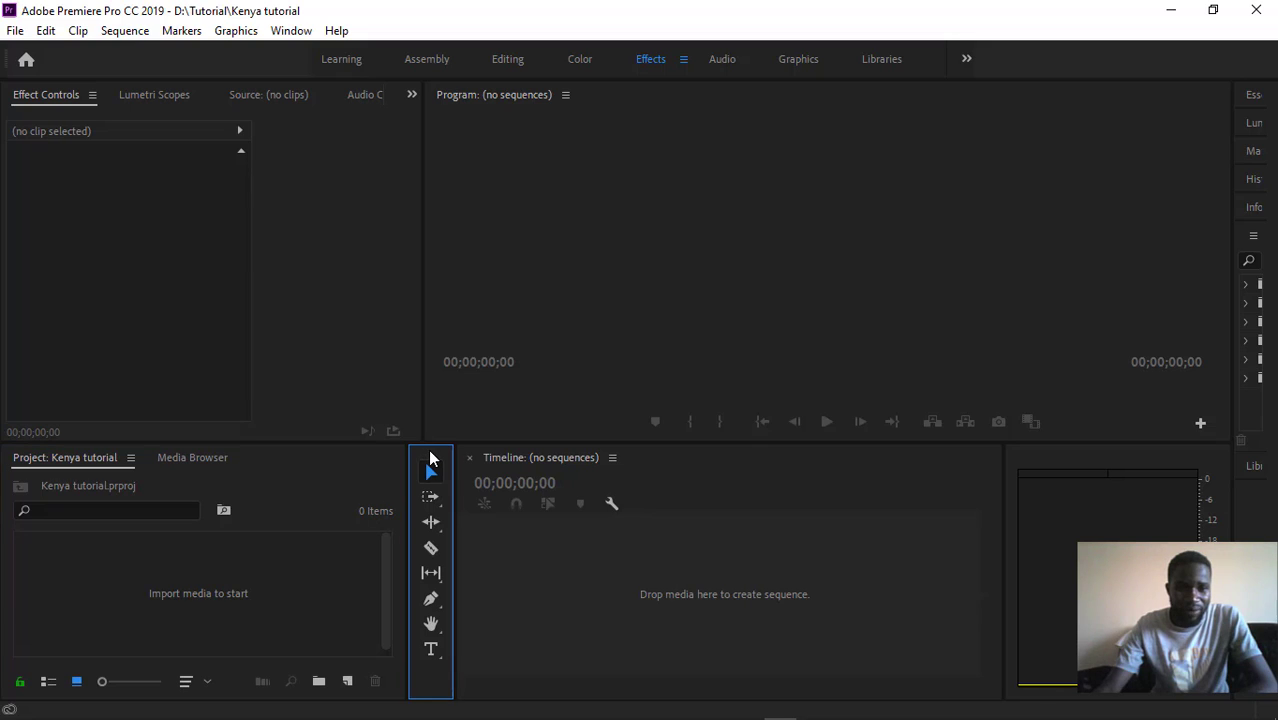
pyautogui.click(581, 227)
pyautogui.click(666, 526)
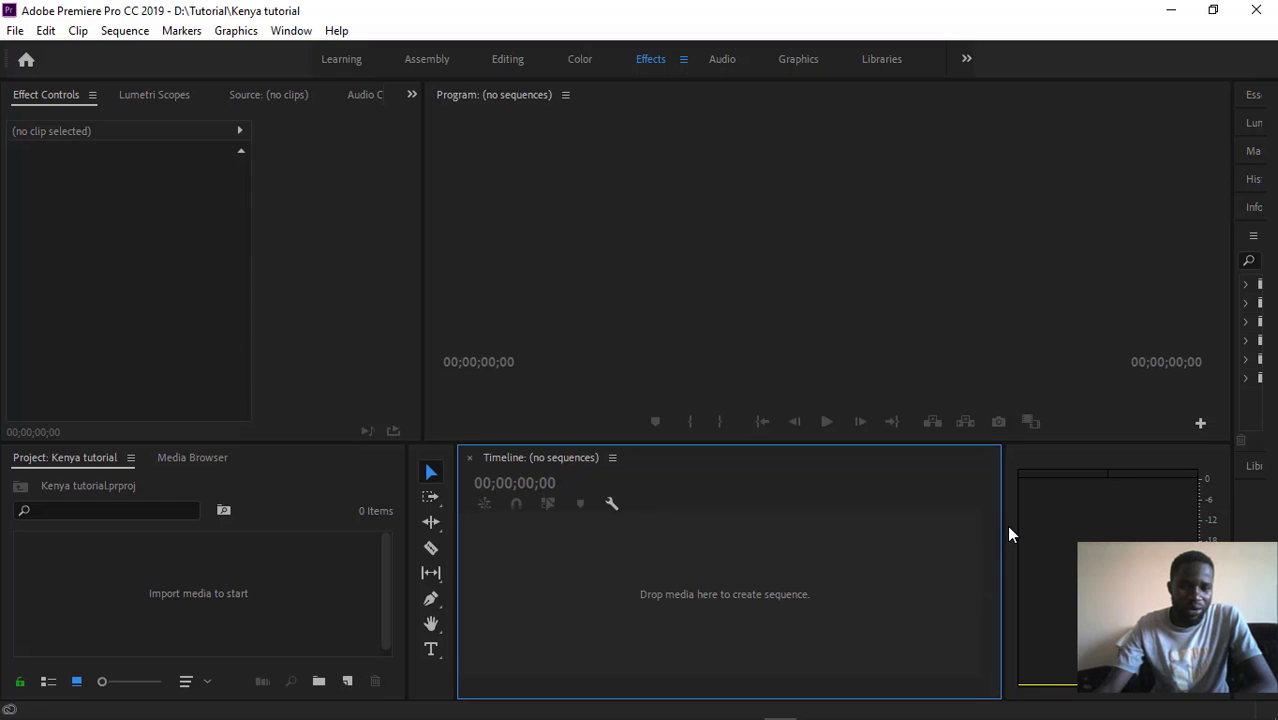
pyautogui.moveTo(1005, 525); pyautogui.dragTo(1194, 524)
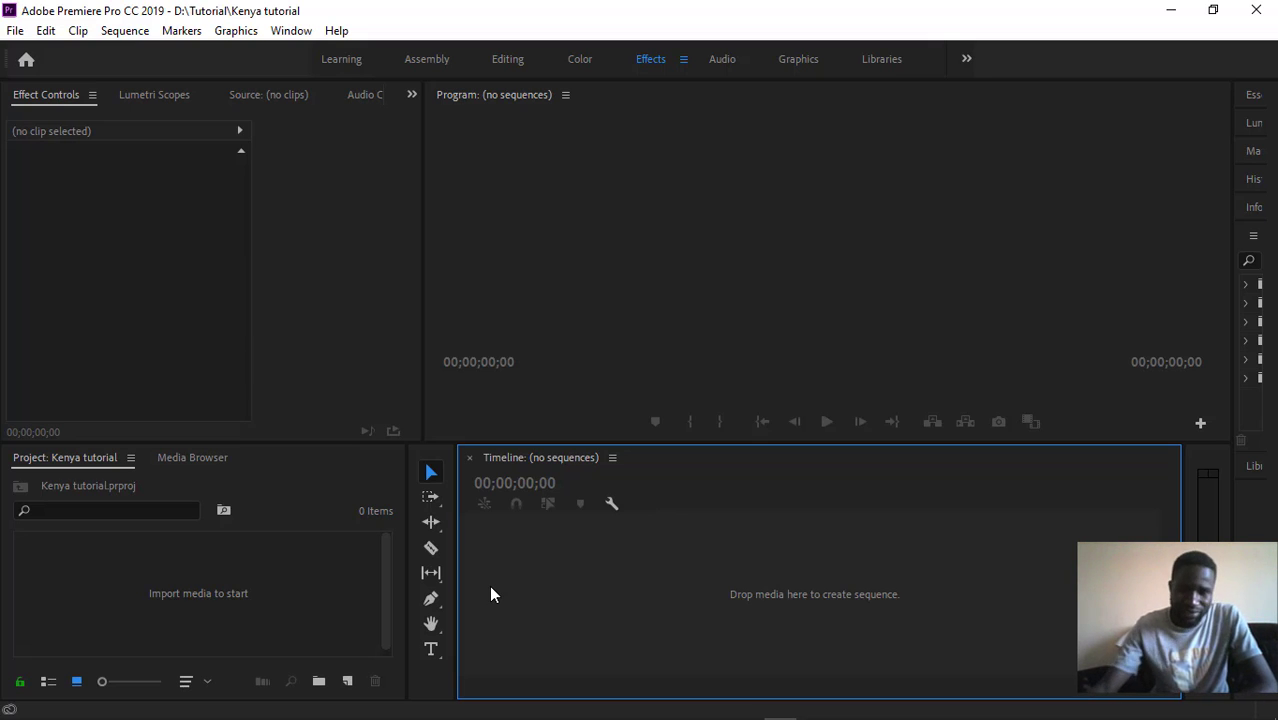
pyautogui.click(88, 562)
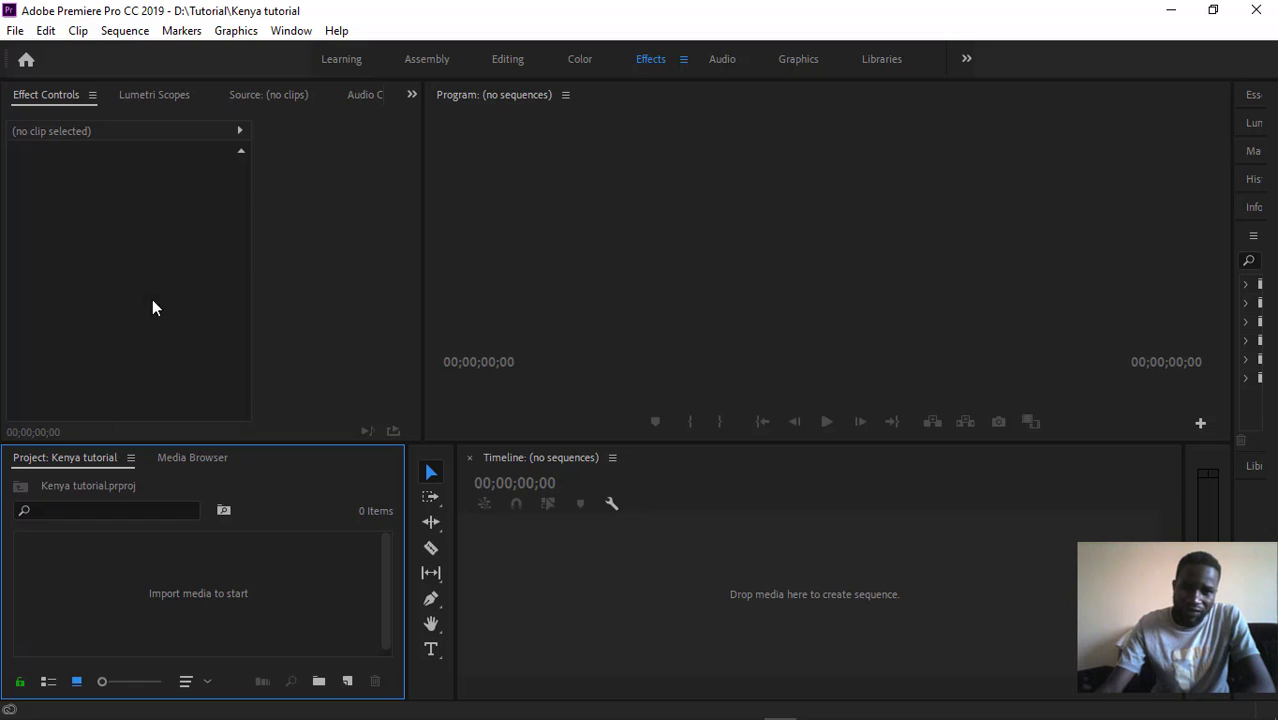
pyautogui.doubleClick(139, 594)
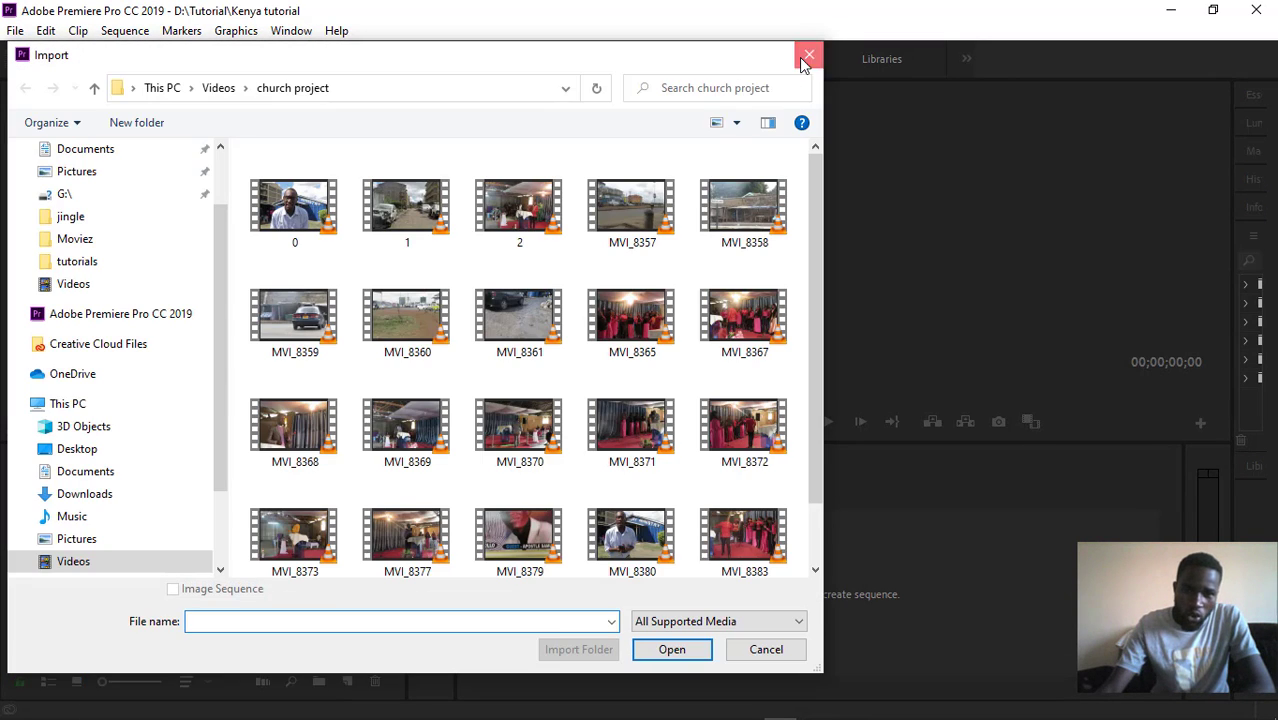
pyautogui.click(809, 55)
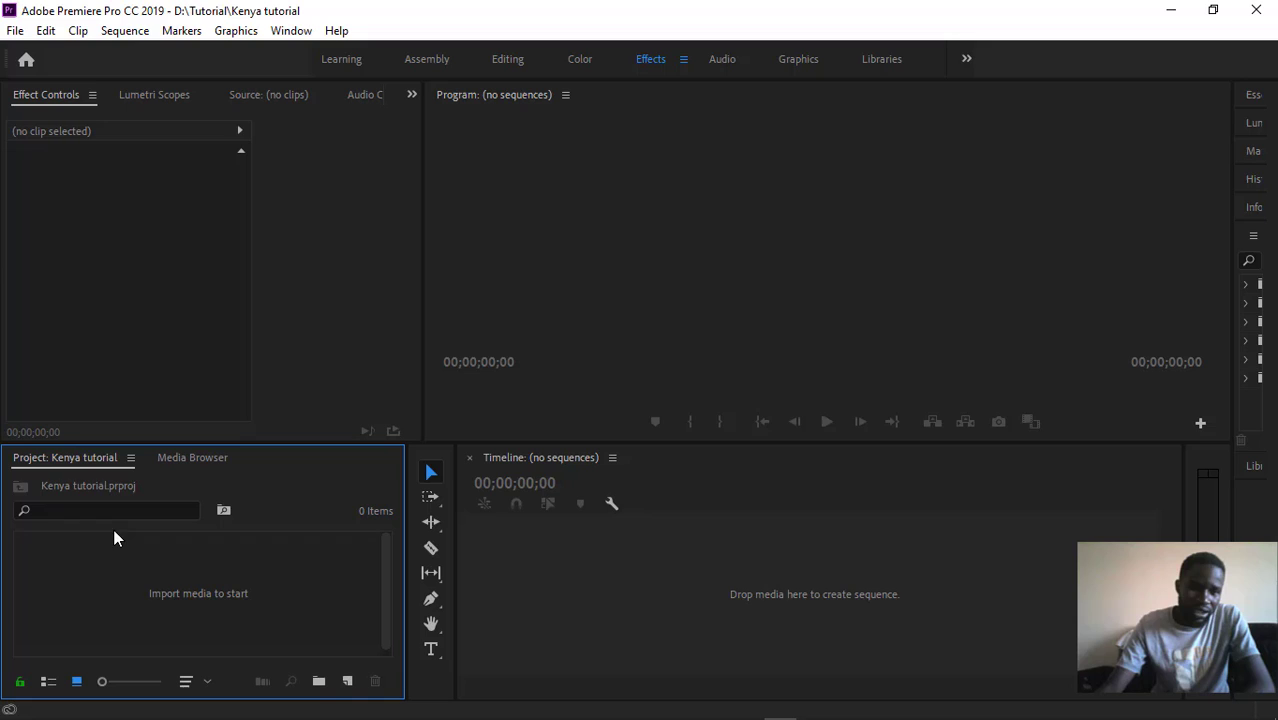
# Import the video MVI_8359 from the "church project" folder into the project
pyautogui.rightClick(291, 512)
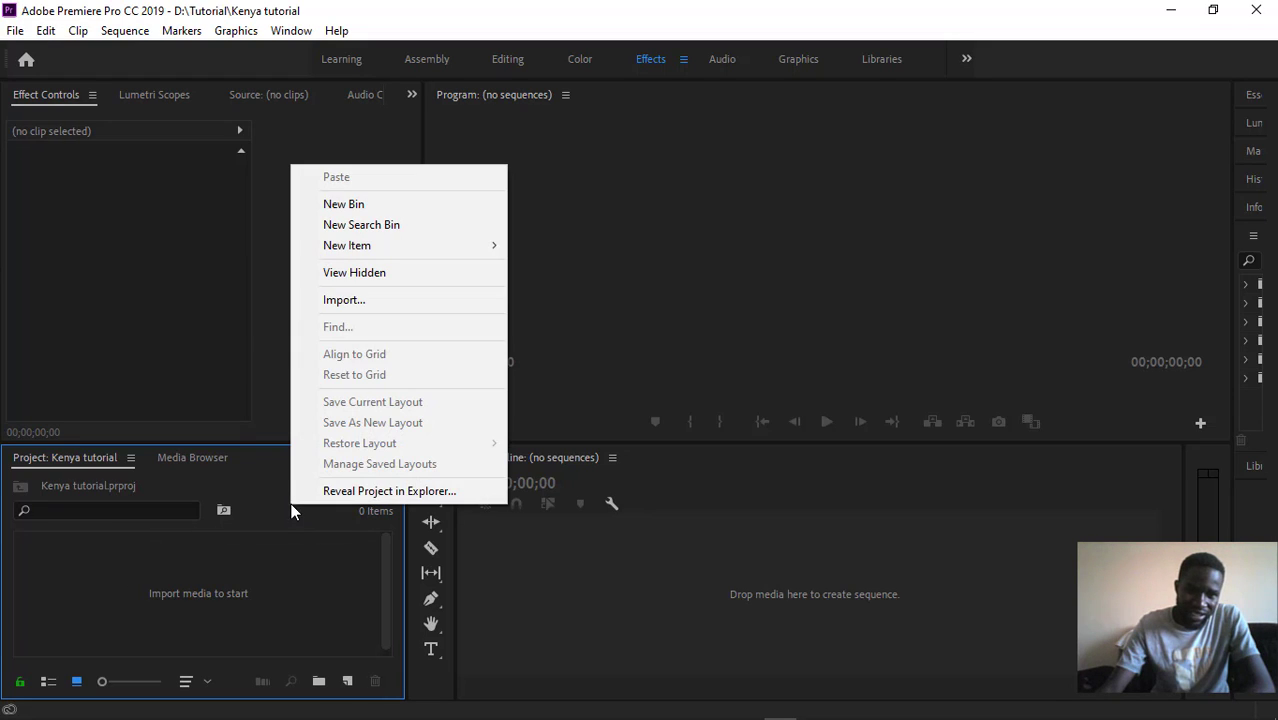
pyautogui.click(356, 302)
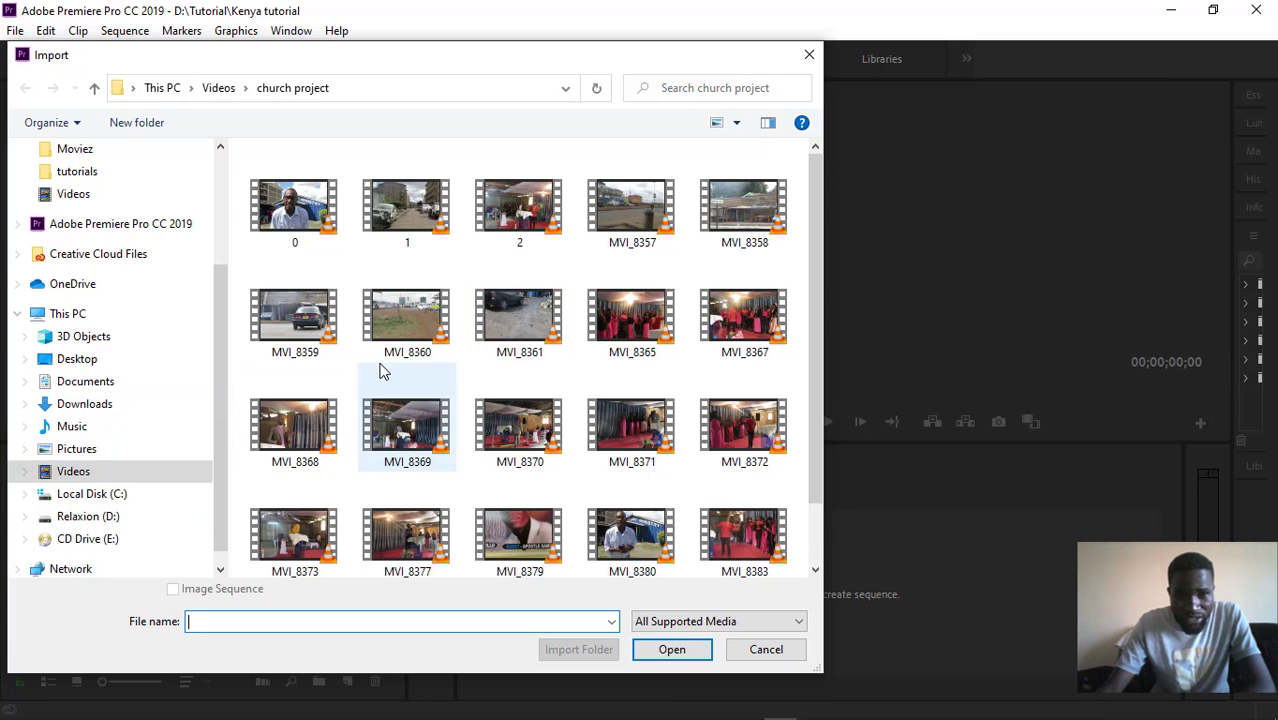
pyautogui.click(307, 328)
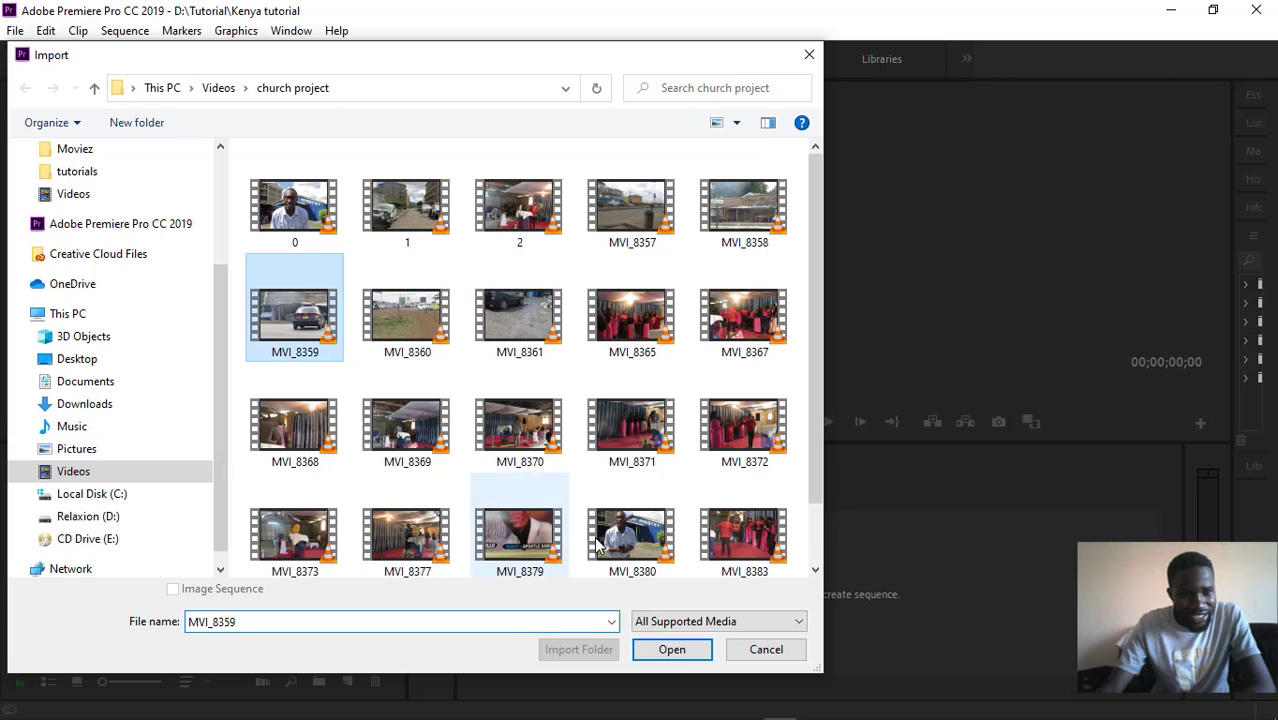
pyautogui.click(674, 650)
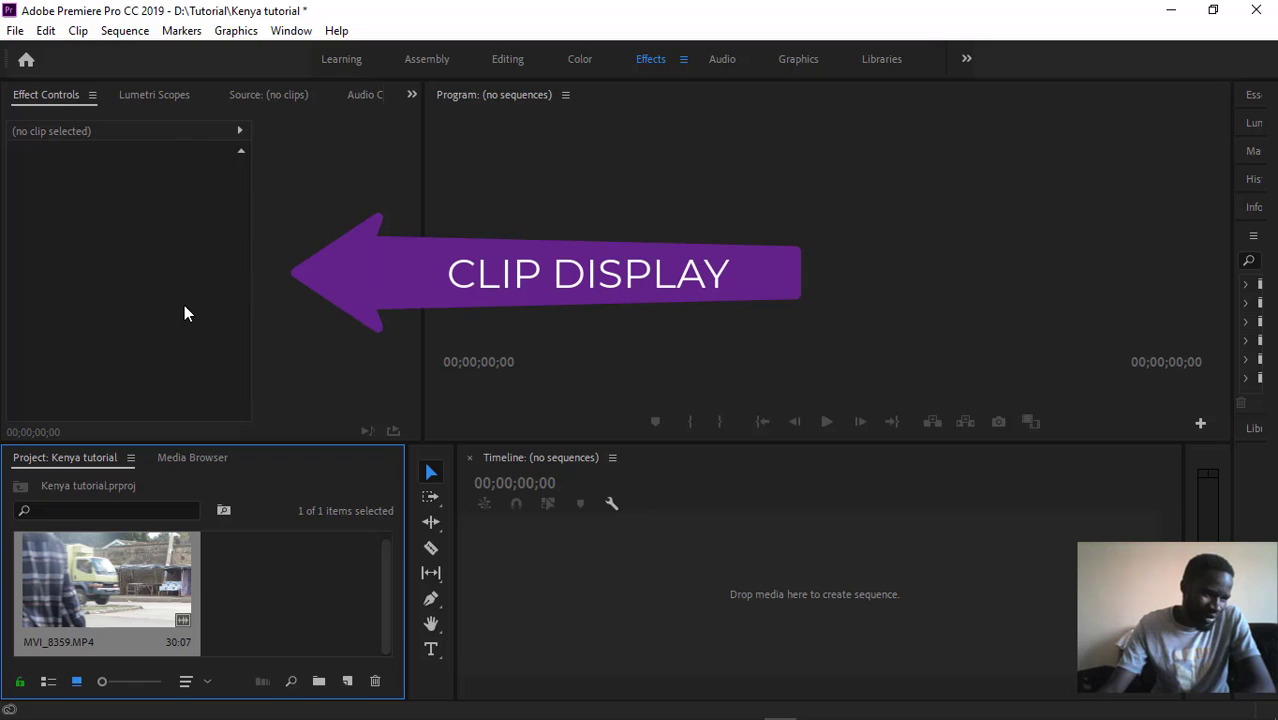
# Select the imported MVI_8359.MP4 clip to view it in Effect Controls
pyautogui.click(67, 362)
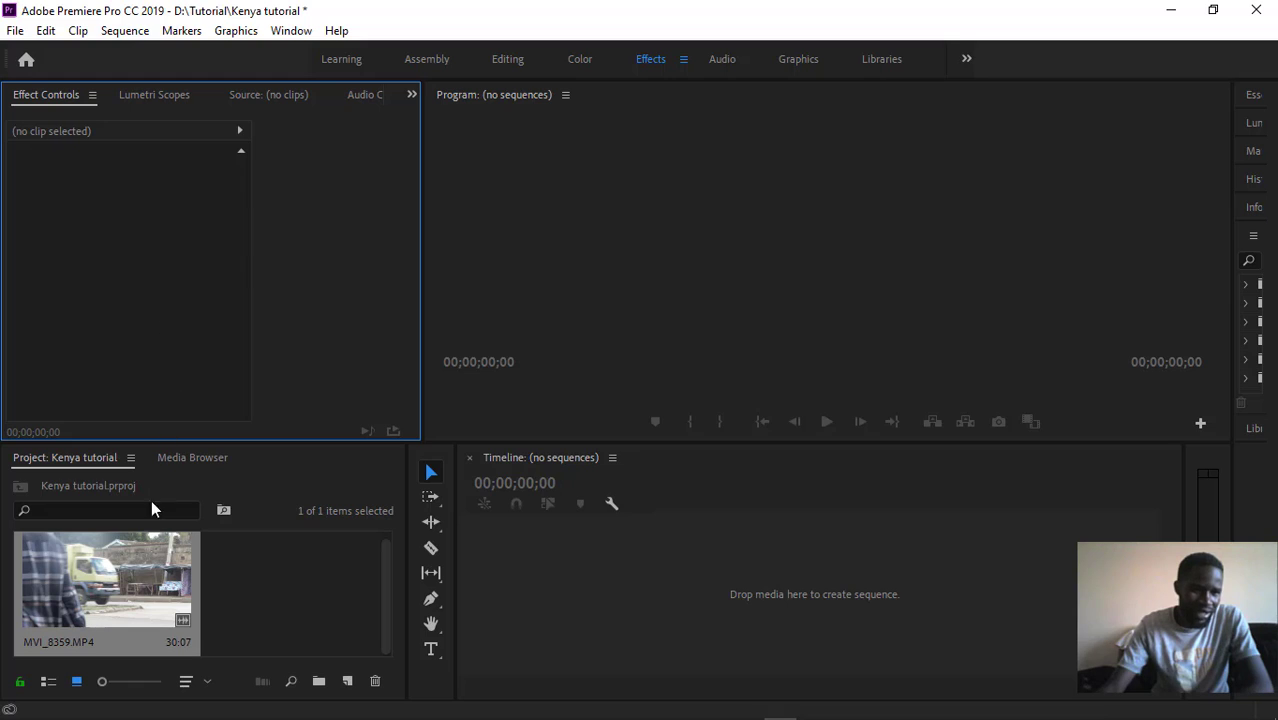
pyautogui.click(94, 572)
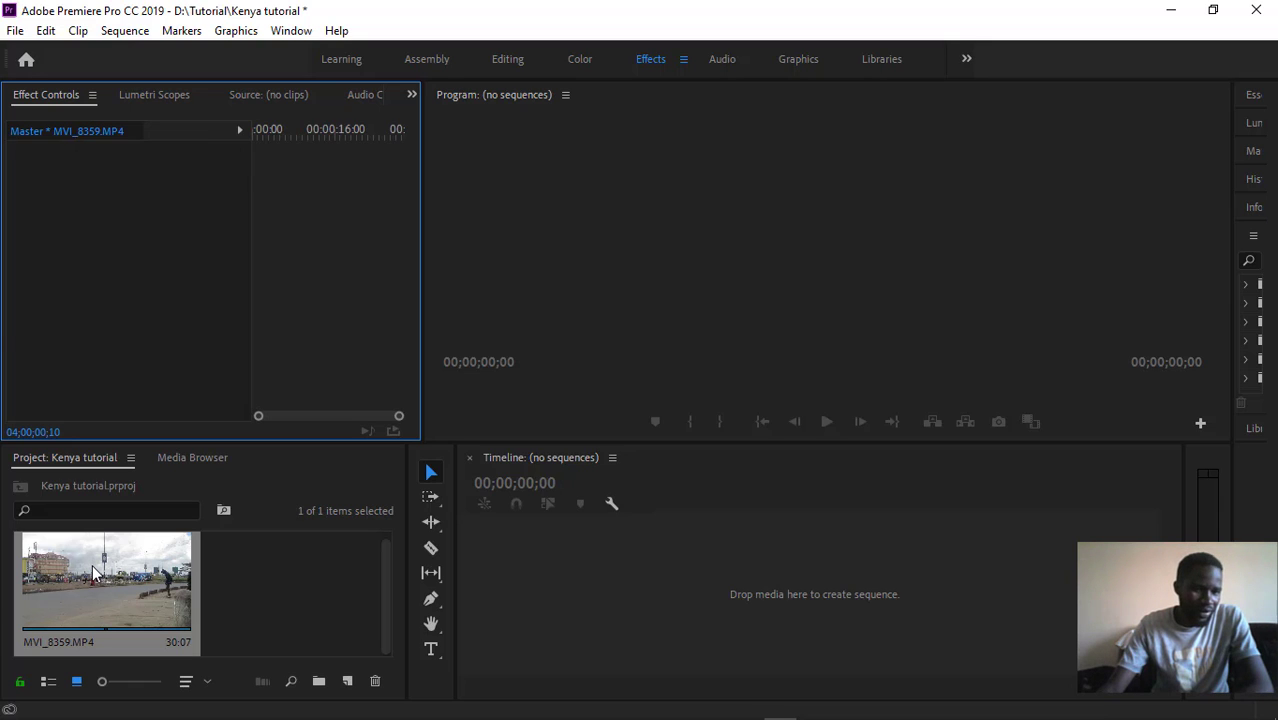
# Open MVI_8359.MP4 in the Source monitor and preview its opening seconds by scrubbing and playing it
pyautogui.doubleClick(93, 572)
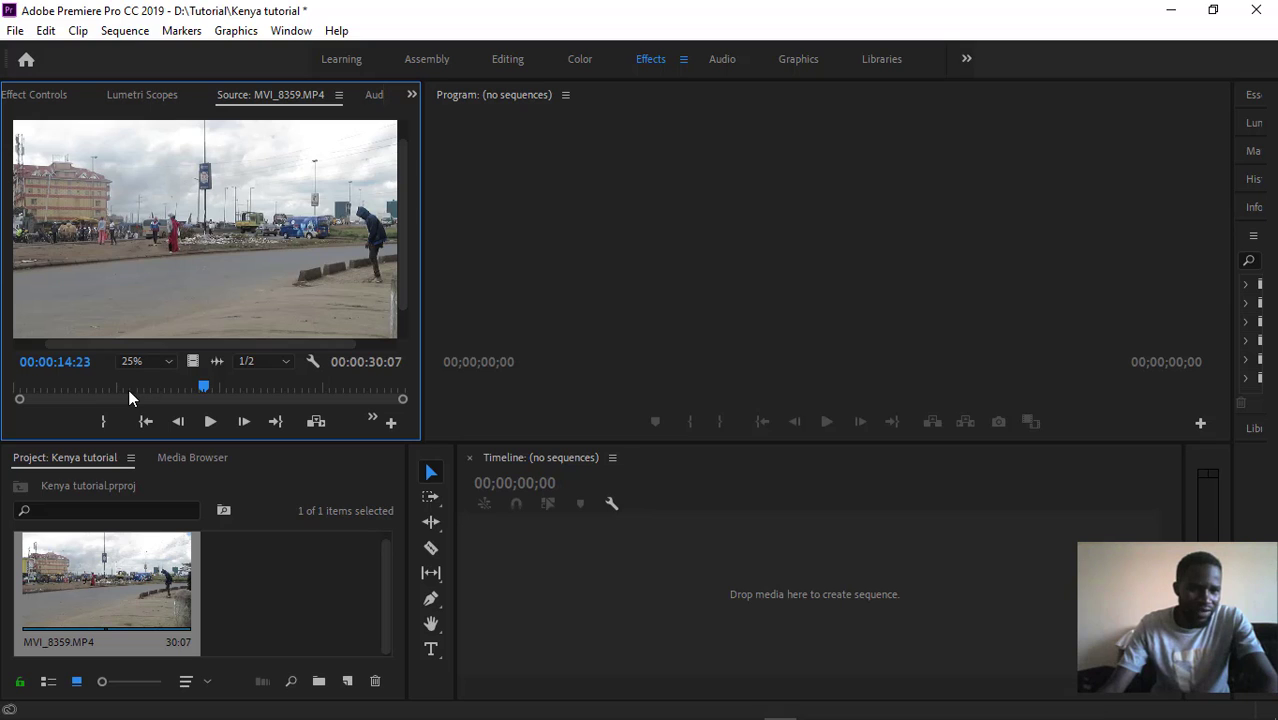
pyautogui.moveTo(128, 390); pyautogui.dragTo(34, 390)
pyautogui.press('space')
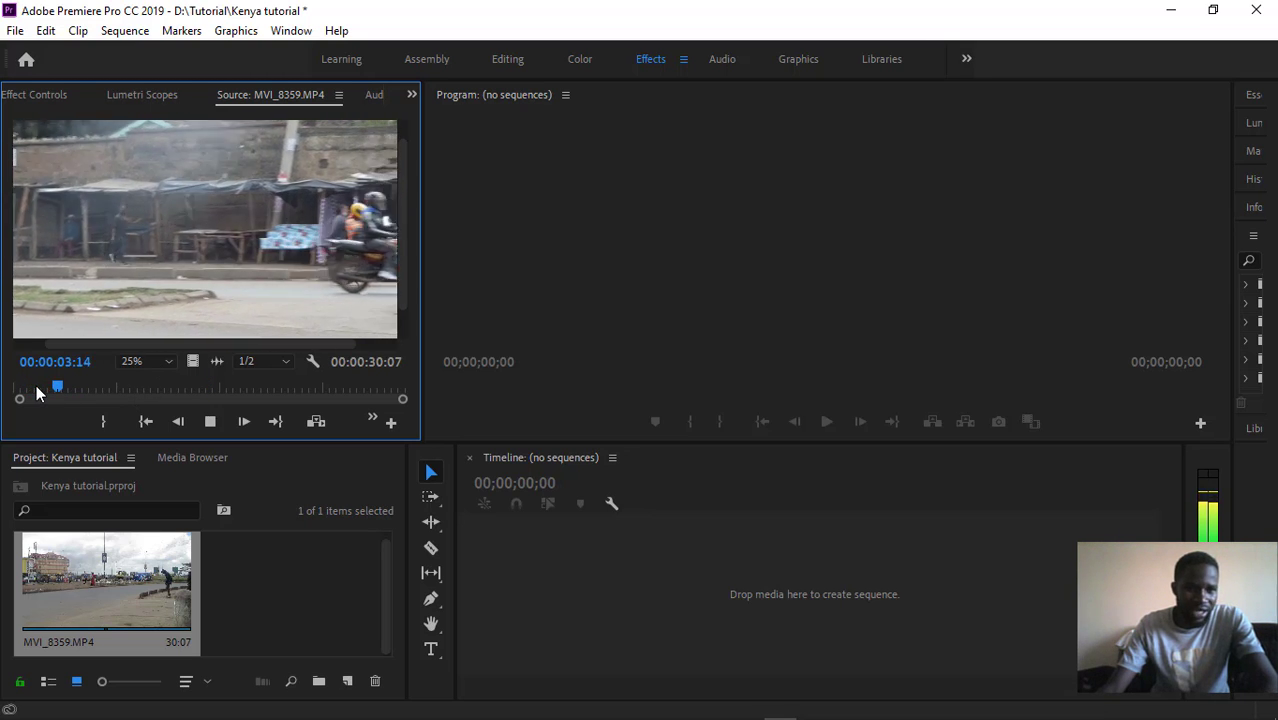
pyautogui.press('space')
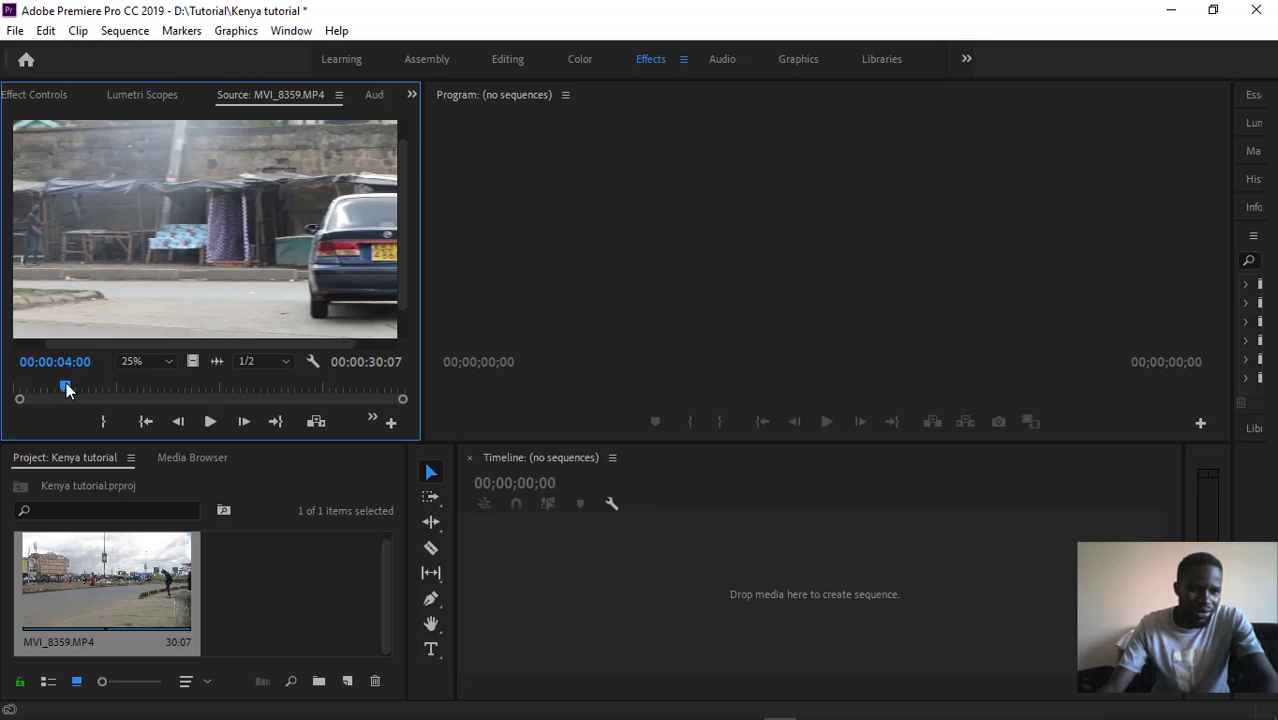
pyautogui.moveTo(65, 390)
pyautogui.mouseDown()
pyautogui.moveTo(20, 390)
pyautogui.moveTo(90, 390)
pyautogui.mouseUp()
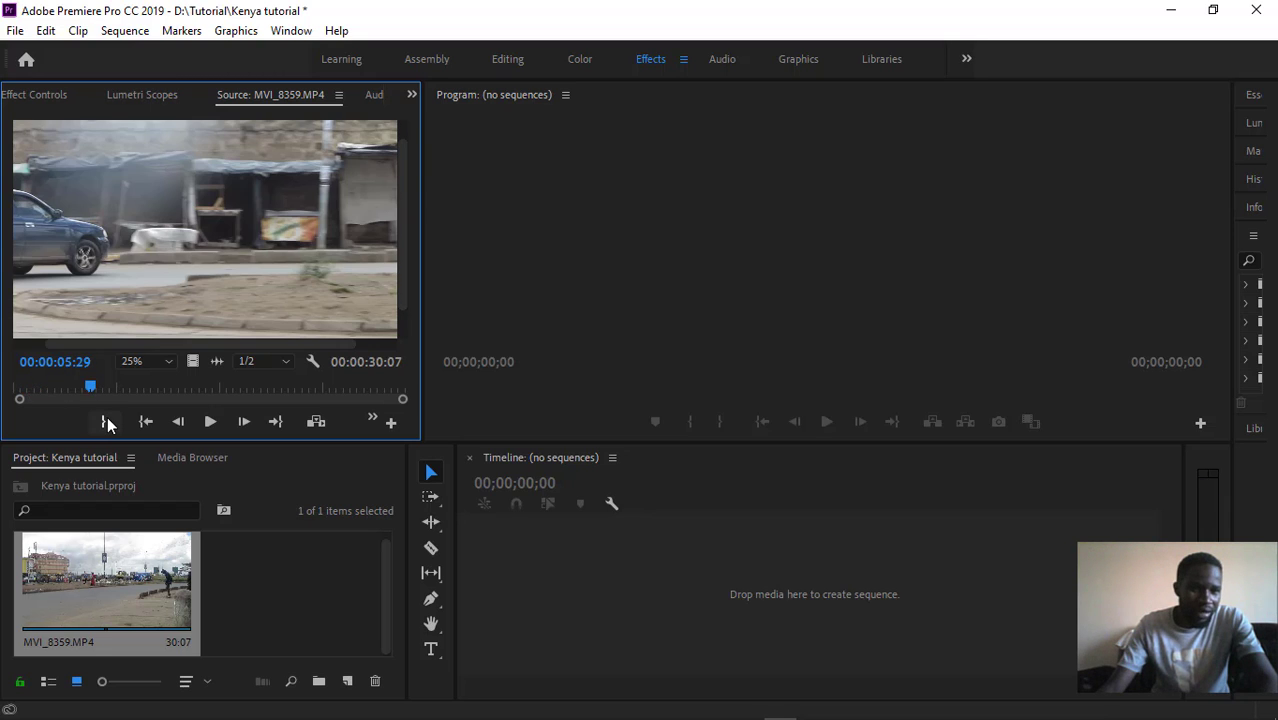
pyautogui.press('space')
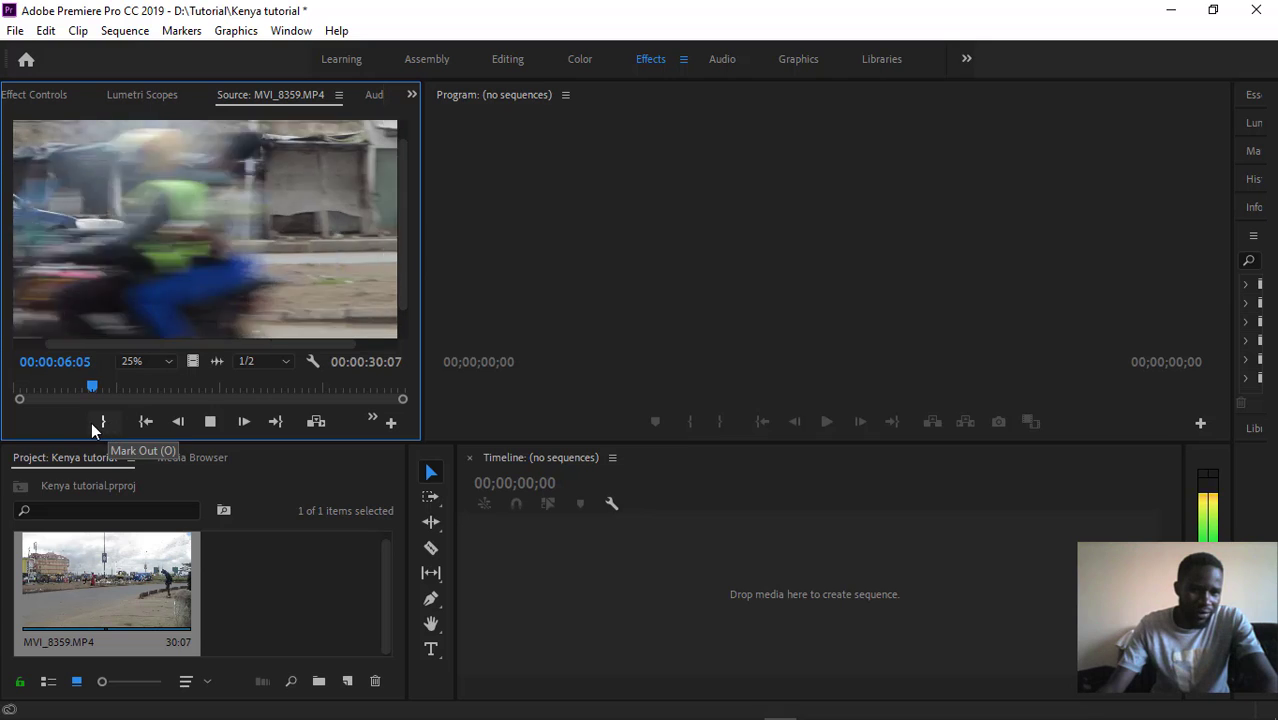
pyautogui.press('space')
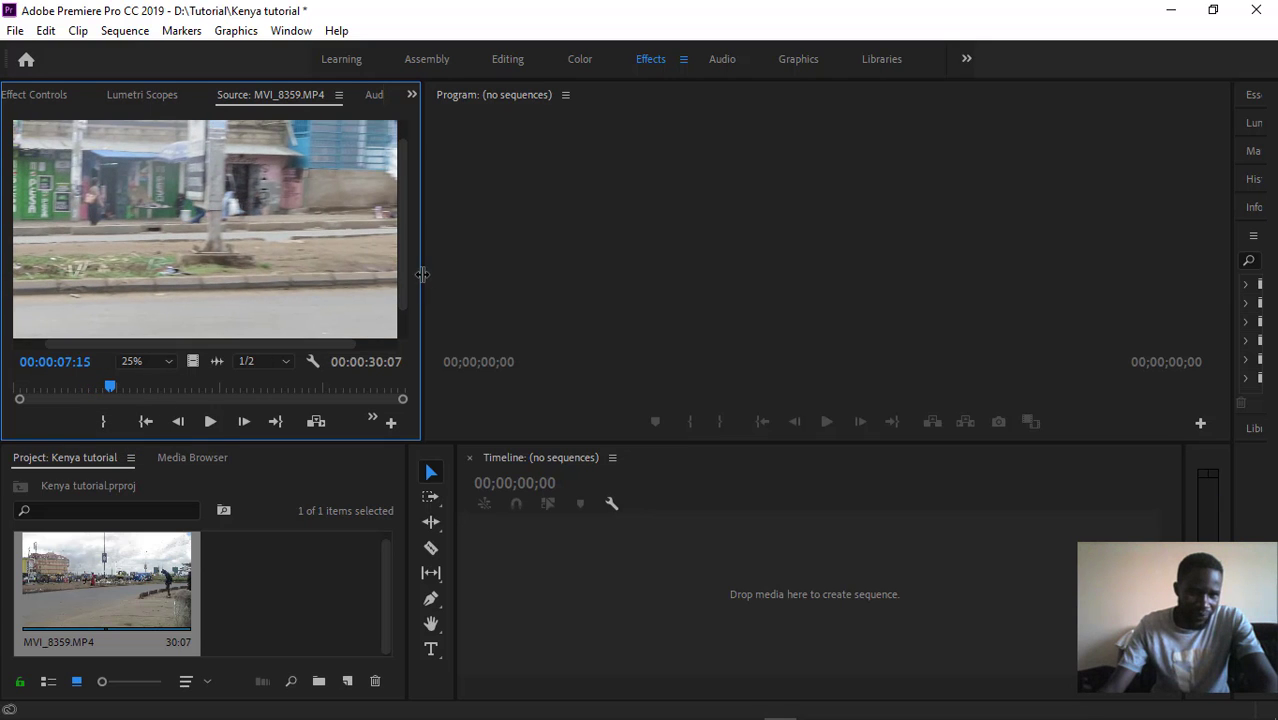
# Widen the Source monitor and mark the clip's In point at 00:00:09:06 and its Out point at 00:00:13:04
pyautogui.moveTo(421, 274); pyautogui.dragTo(499, 273)
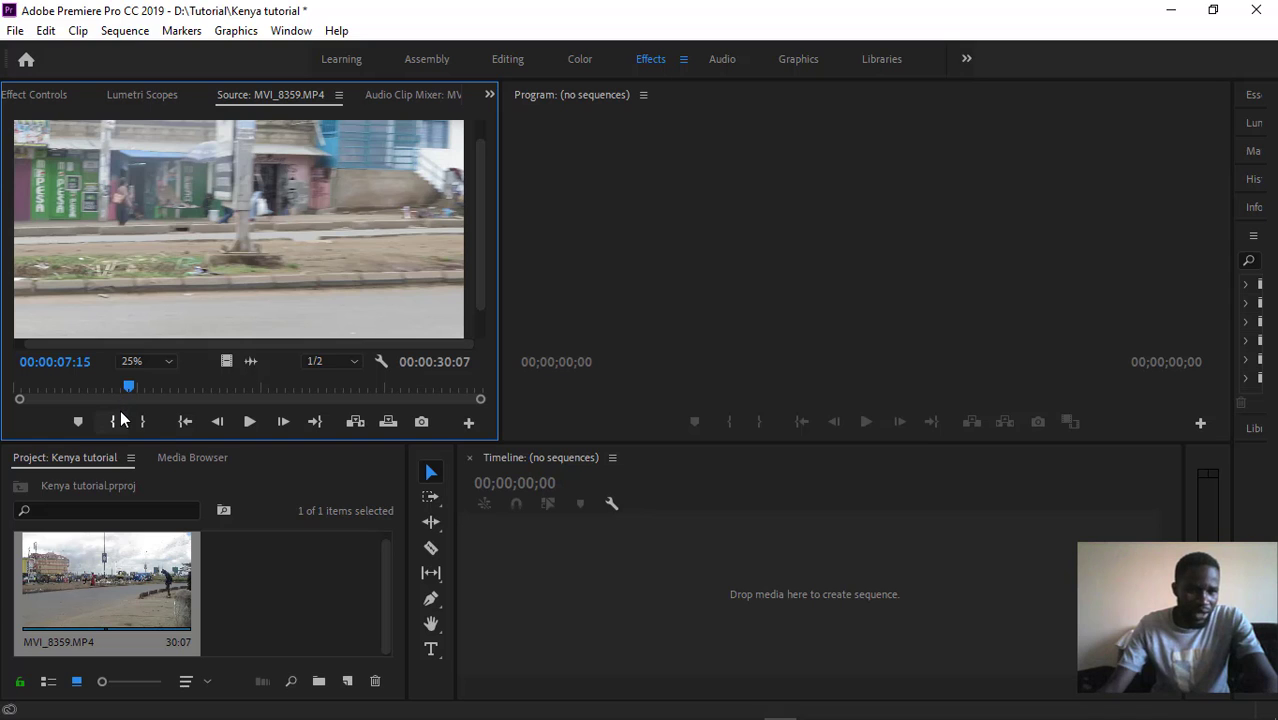
pyautogui.press('space')
pyautogui.press('space')
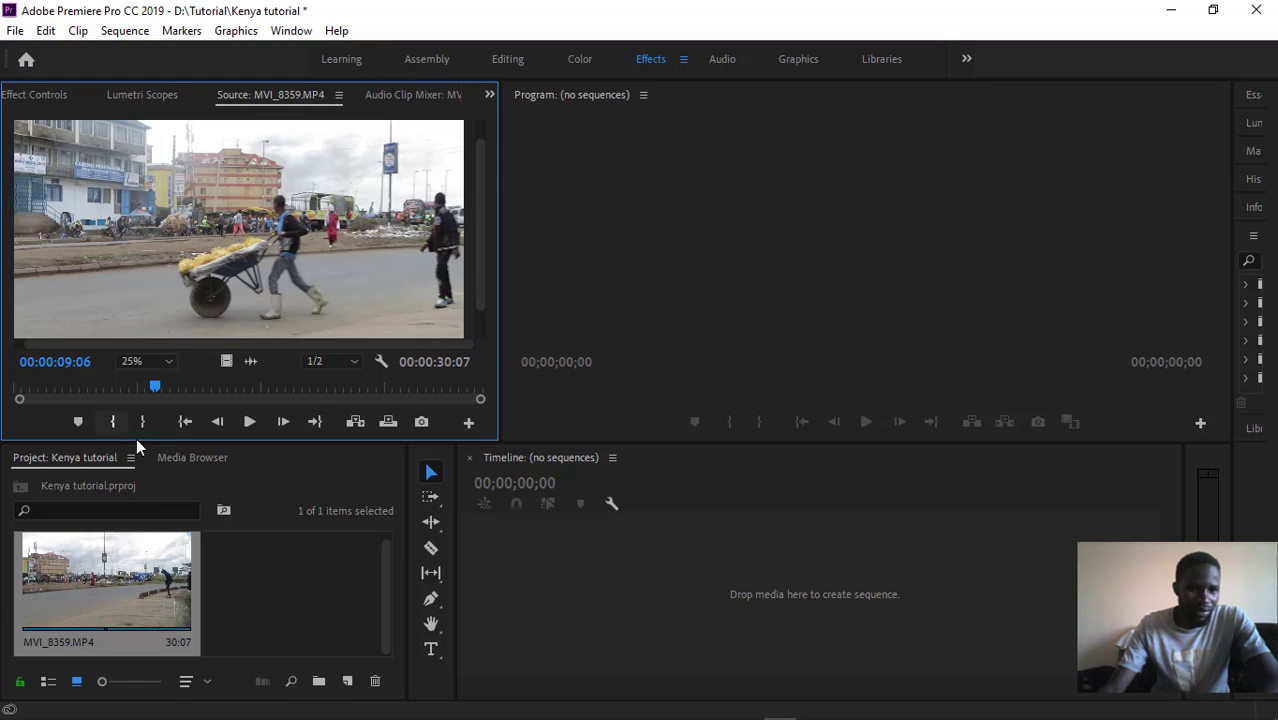
pyautogui.click(129, 425)
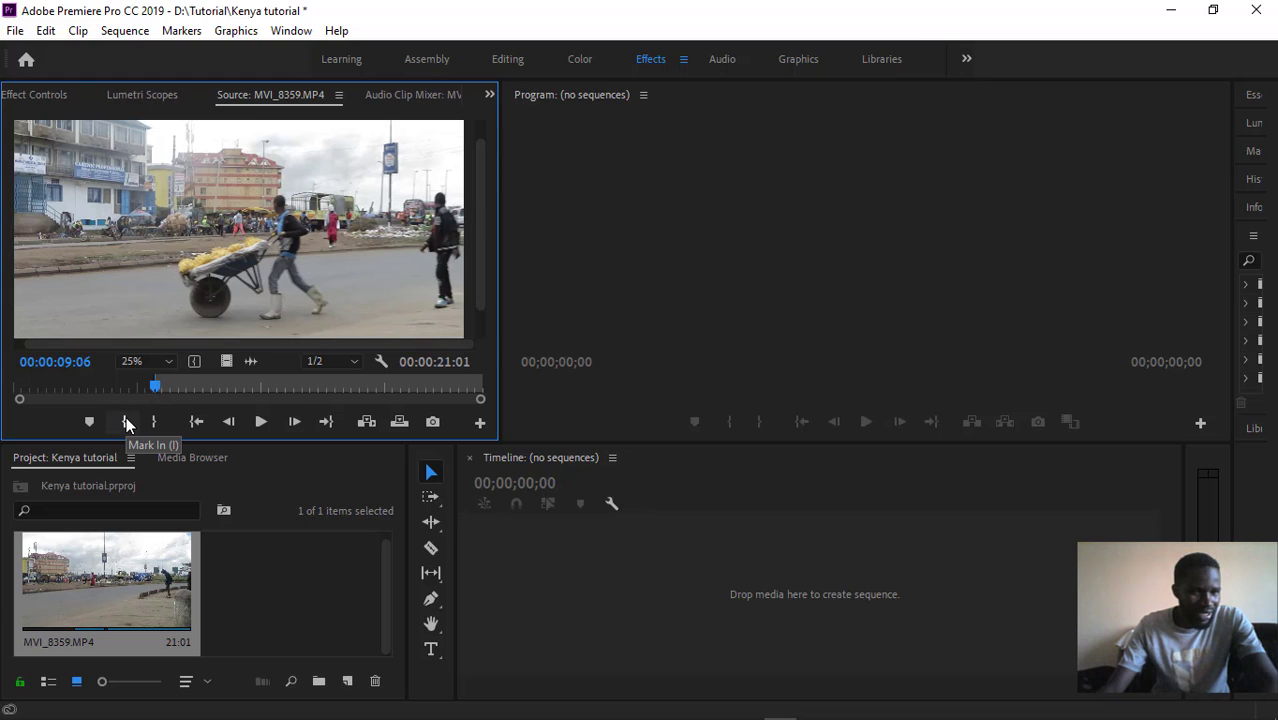
pyautogui.press('space')
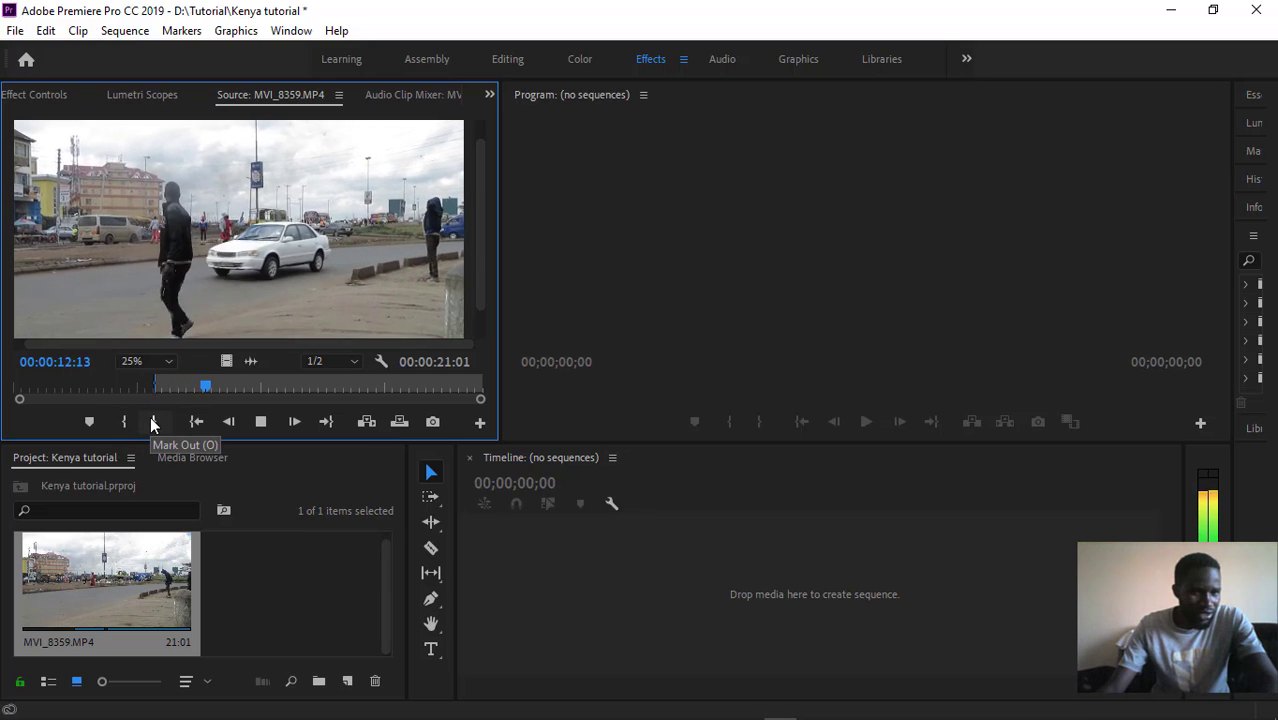
pyautogui.press('space')
pyautogui.click(153, 422)
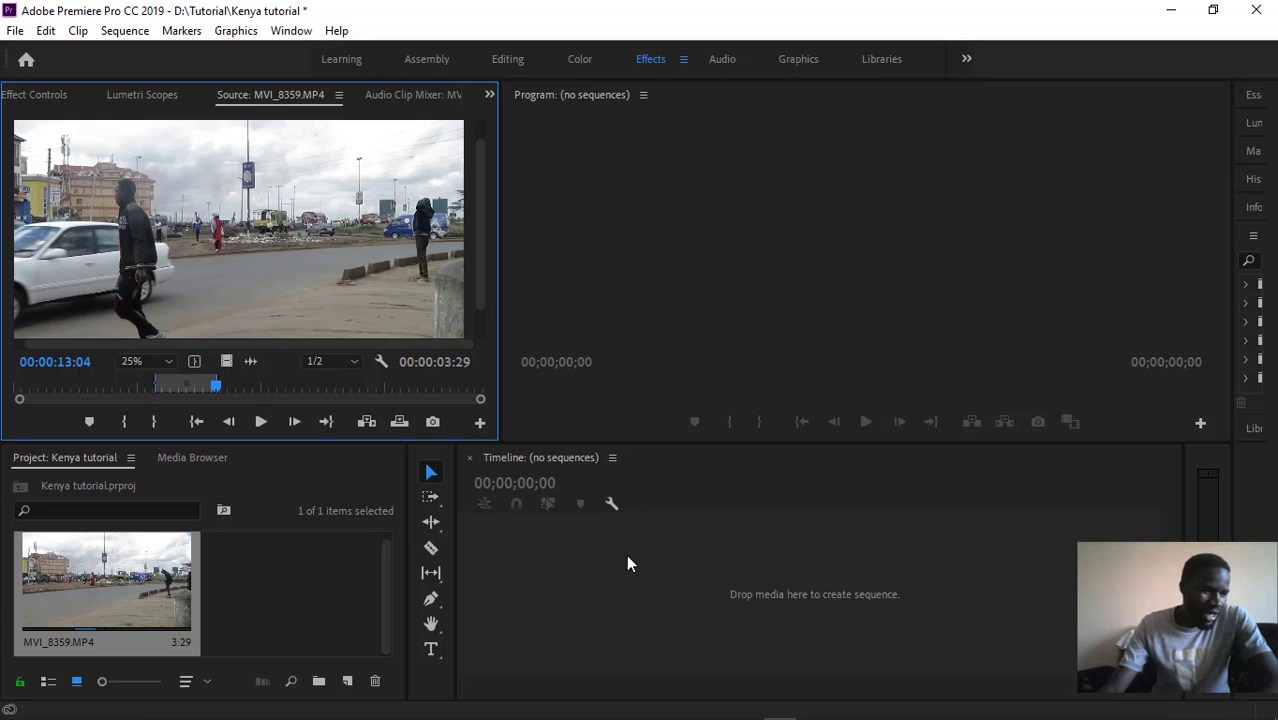
# Create a sequence by placing the marked section of MVI_8359.MP4 in the empty timeline
pyautogui.click(599, 570)
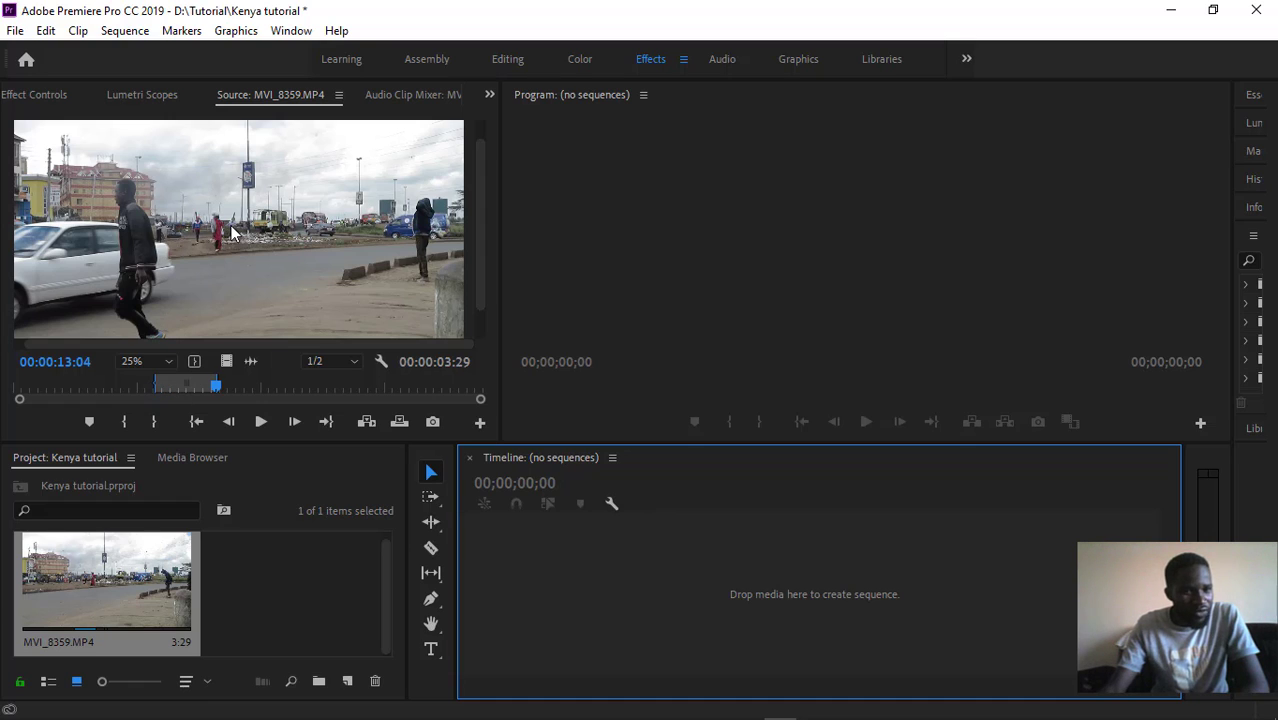
pyautogui.click(277, 219)
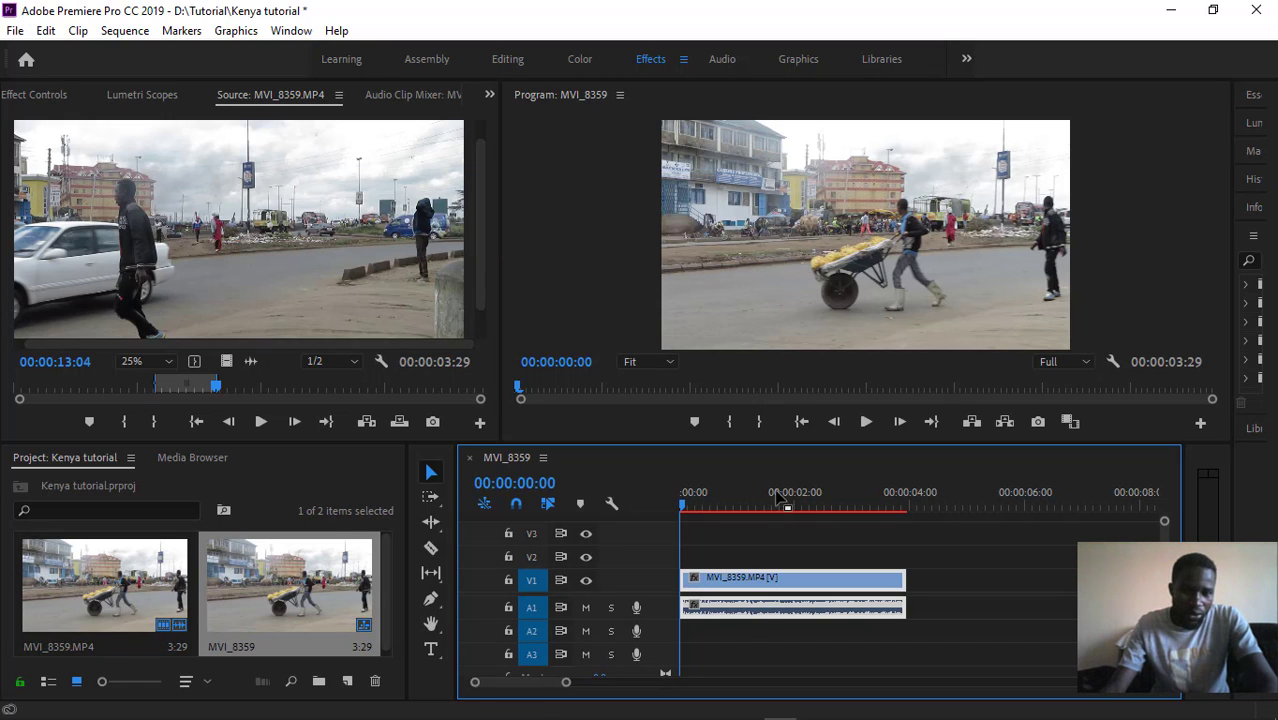
# Scrub through the new sequence and set the timeline playhead to 00:00:01:00
pyautogui.press('space')
pyautogui.moveTo(684, 510); pyautogui.dragTo(805, 510)
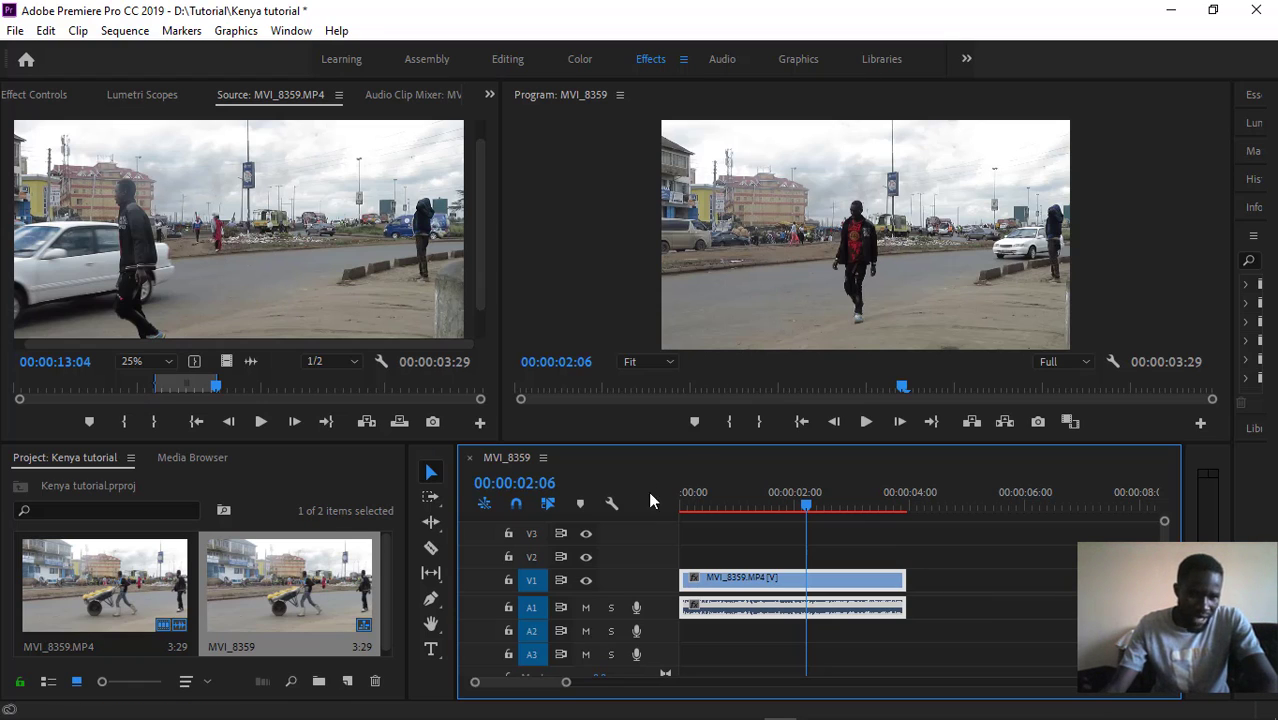
pyautogui.click(520, 483)
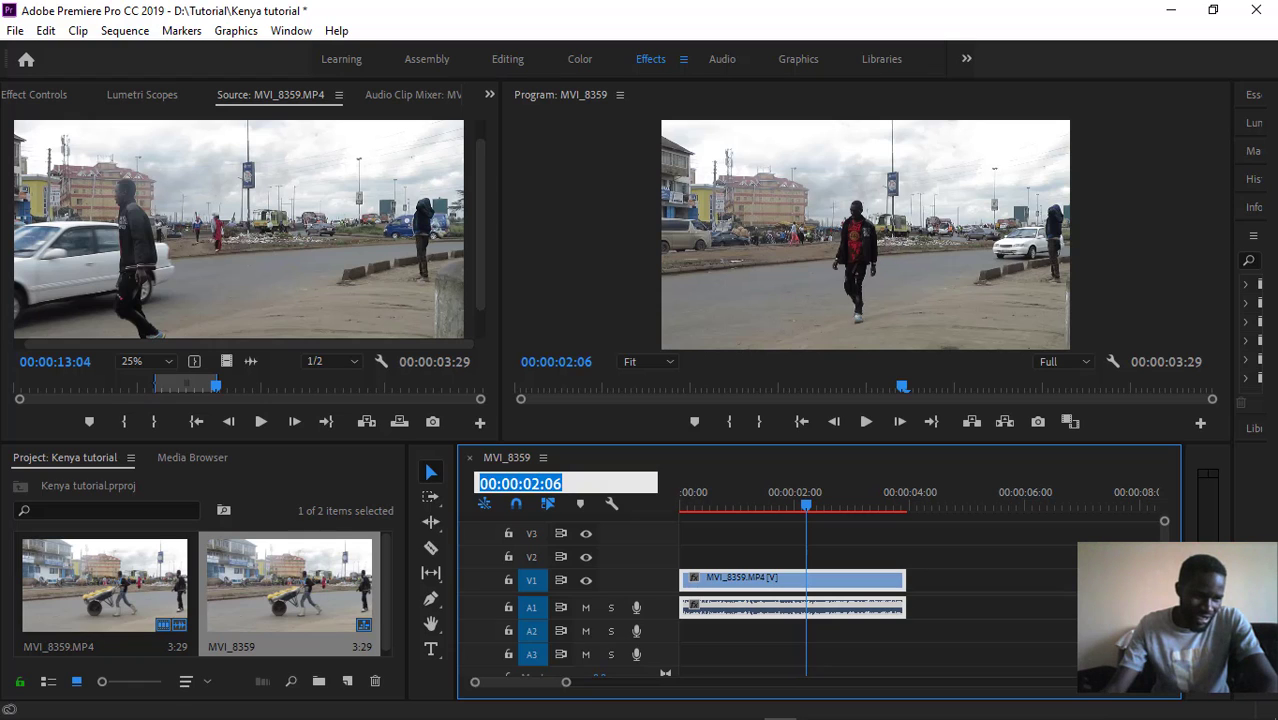
pyautogui.write('100')
pyautogui.press('Return')
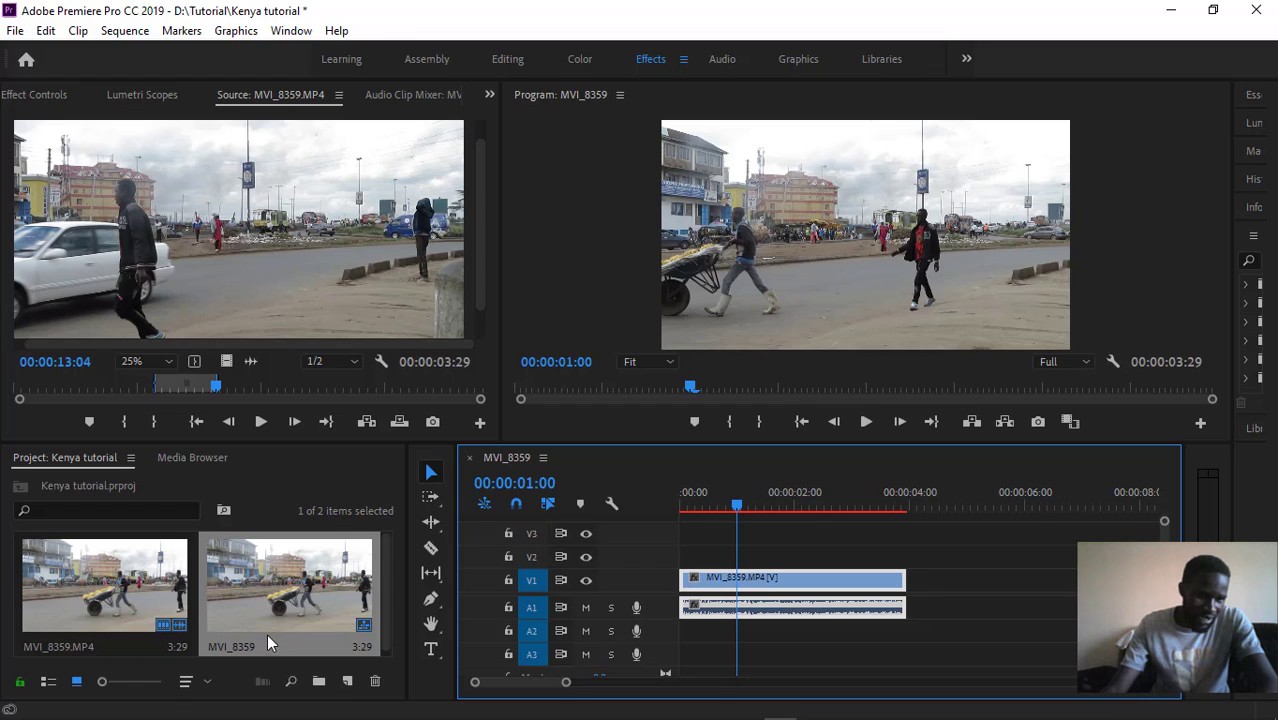
# Place only the video of the marked section on V1 after the existing clip, and delete that copy
pyautogui.click(266, 592)
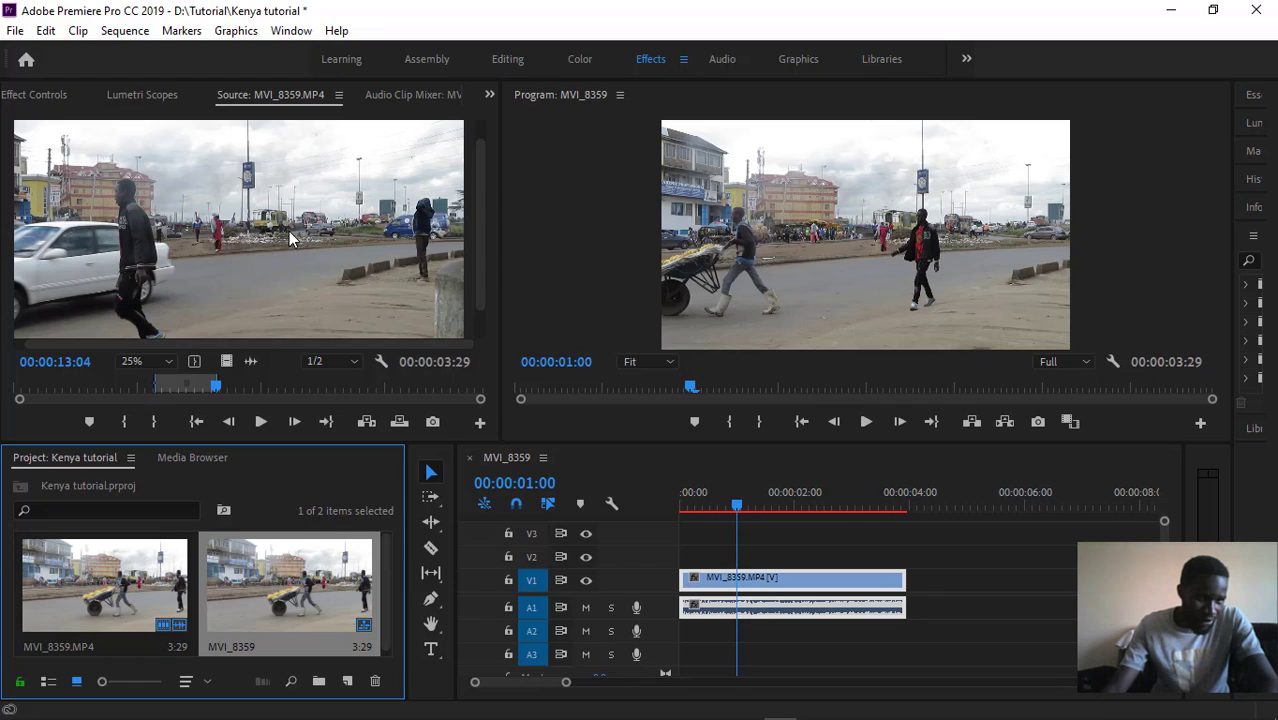
pyautogui.moveTo(300, 558); pyautogui.dragTo(160, 450)
pyautogui.moveTo(216, 268); pyautogui.dragTo(244, 287)
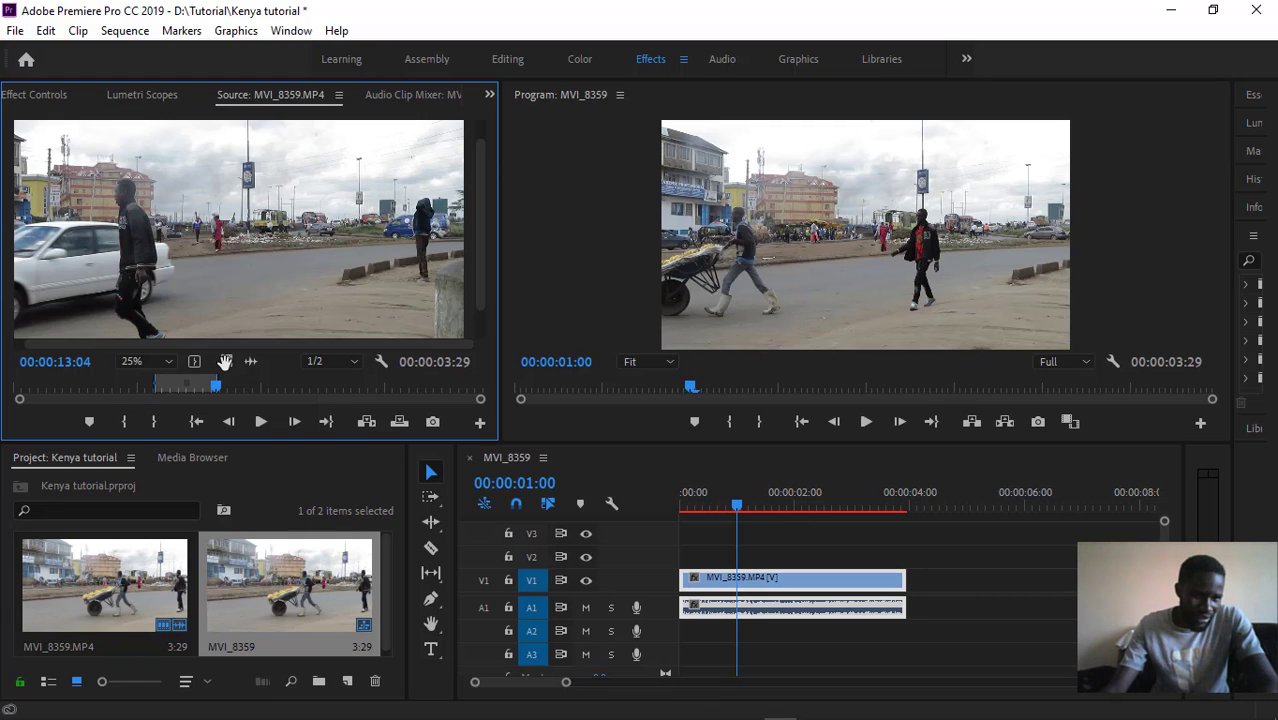
pyautogui.moveTo(722, 495); pyautogui.dragTo(936, 582)
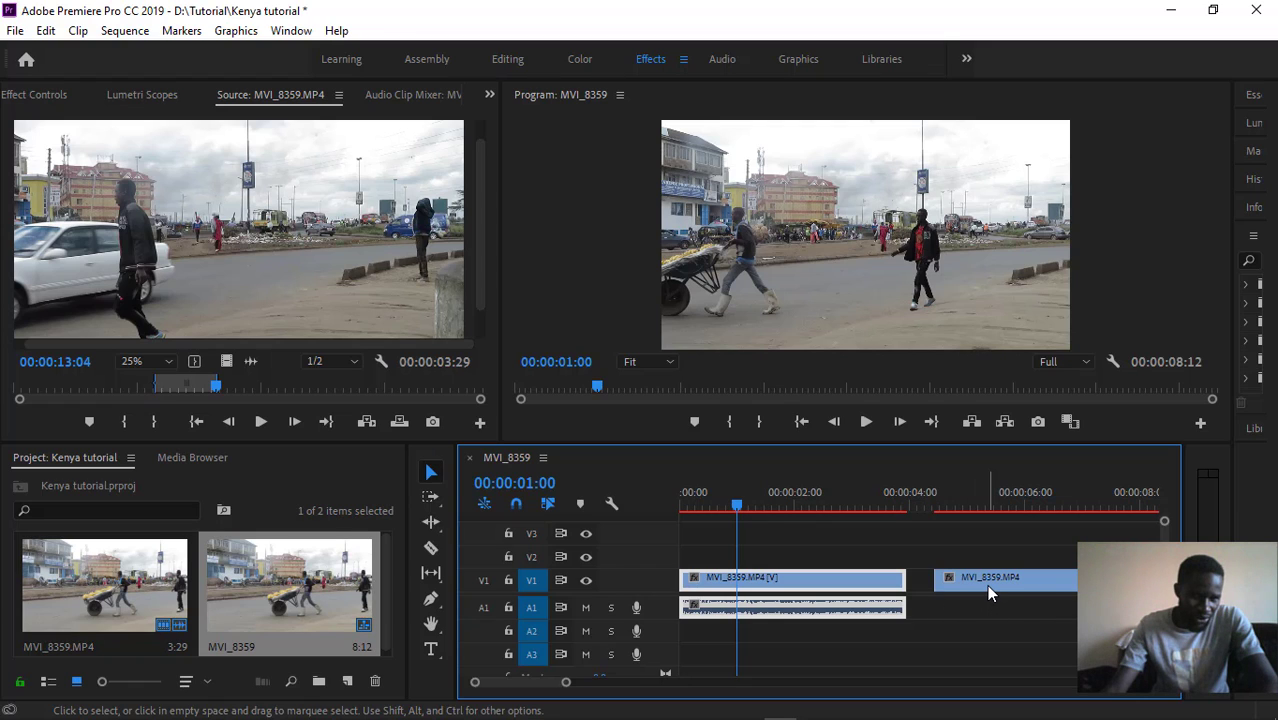
pyautogui.click(986, 583)
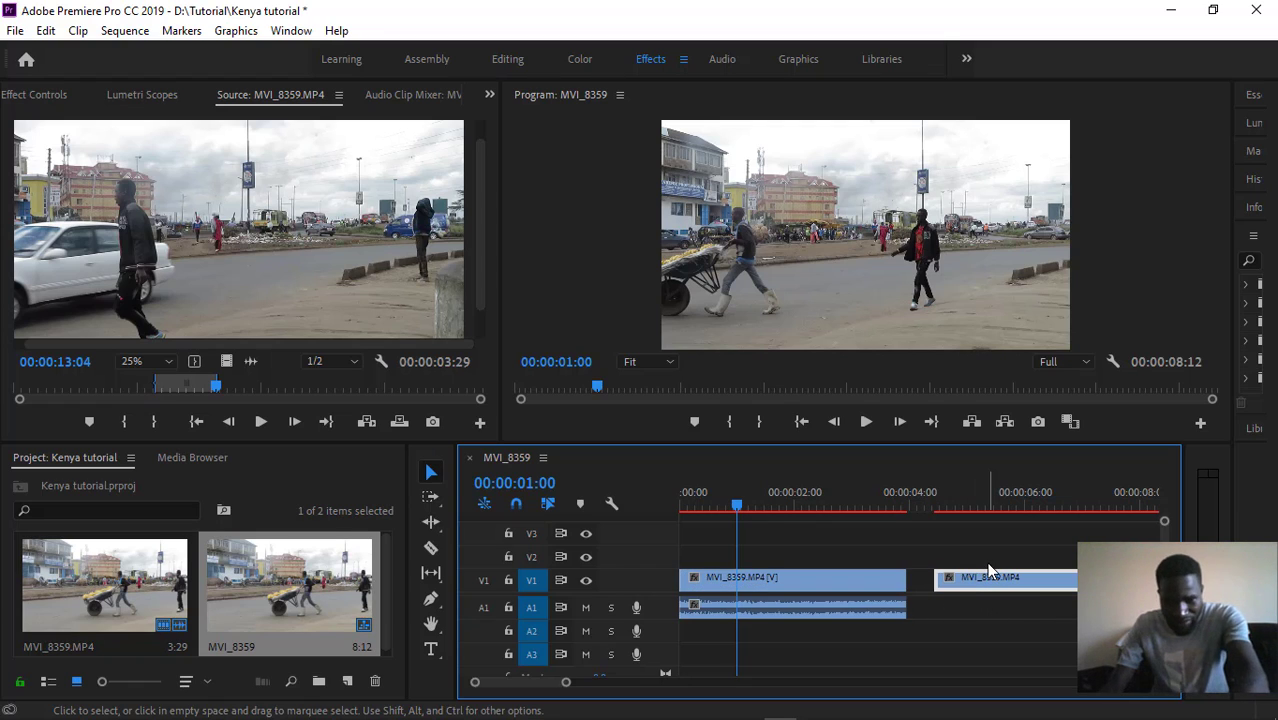
pyautogui.press('Delete')
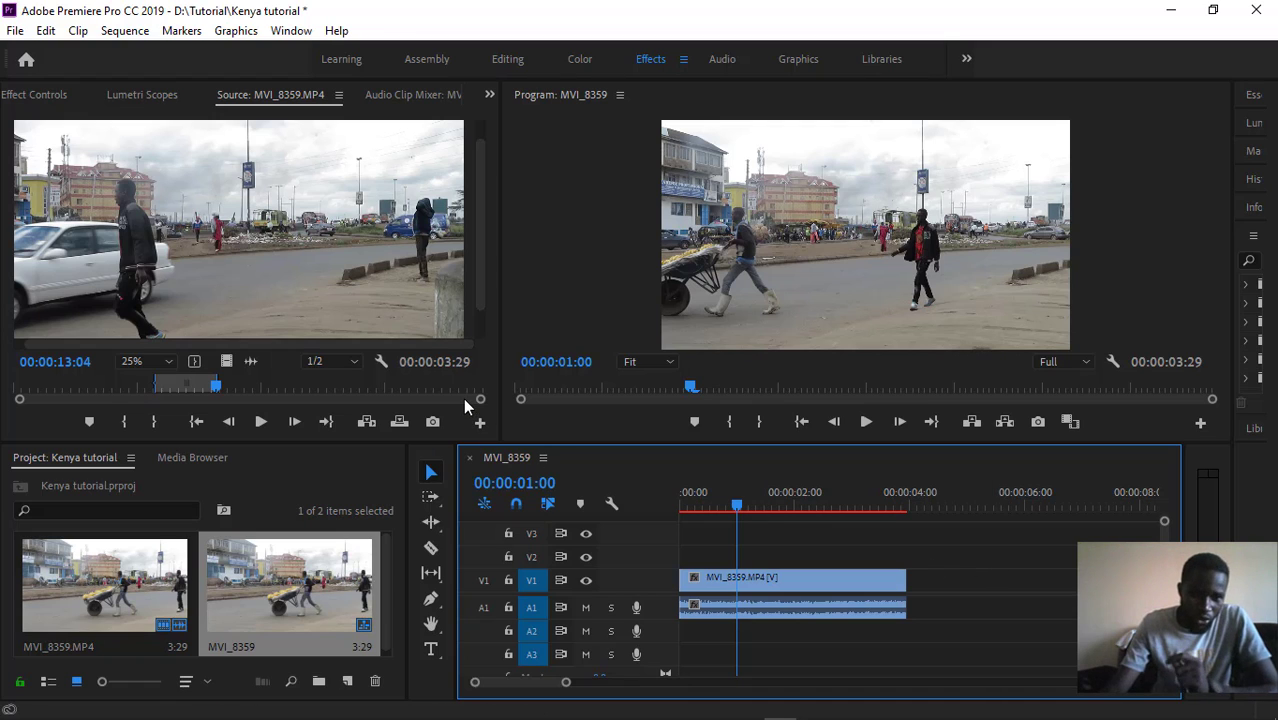
# Place the marked section's audio alone on A1 and its video alone on V2 after the existing clip, and delete both copies
pyautogui.click(250, 361)
pyautogui.moveTo(250, 361); pyautogui.dragTo(968, 609)
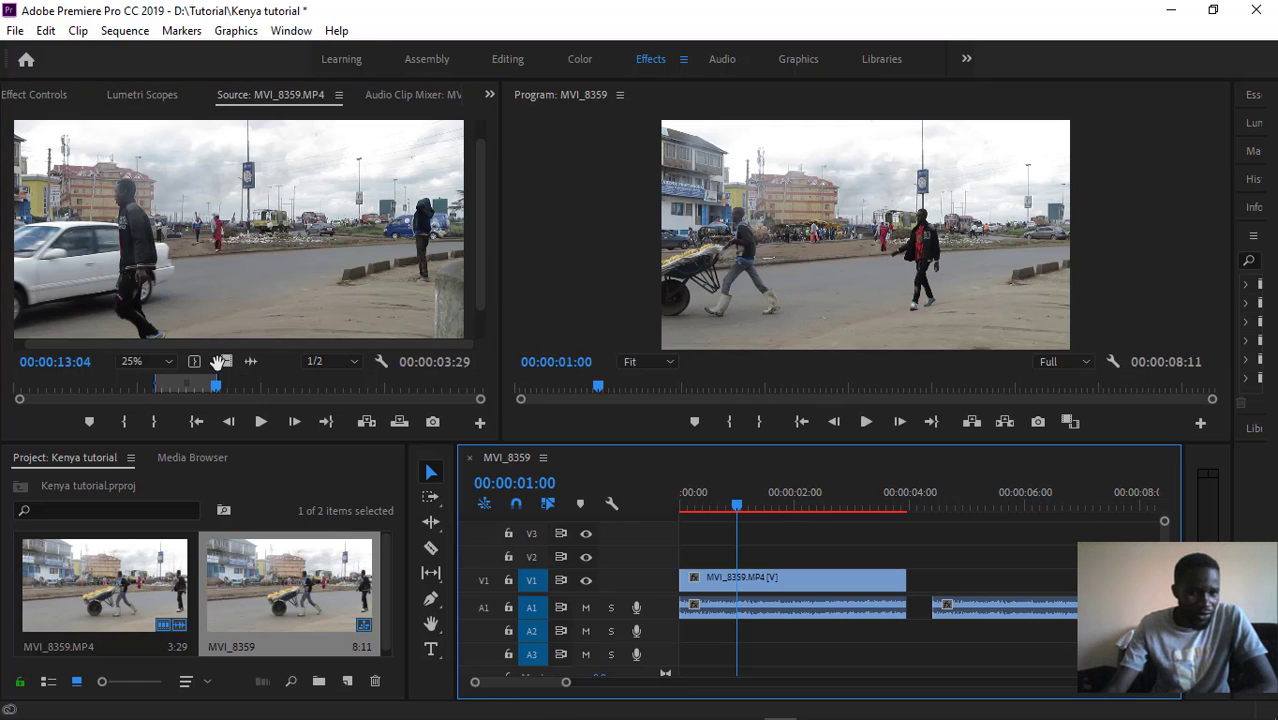
pyautogui.moveTo(220, 361); pyautogui.dragTo(947, 575)
pyautogui.moveTo(812, 575)
pyautogui.mouseDown()
pyautogui.moveTo(812, 557)
pyautogui.moveTo(802, 574)
pyautogui.mouseUp()
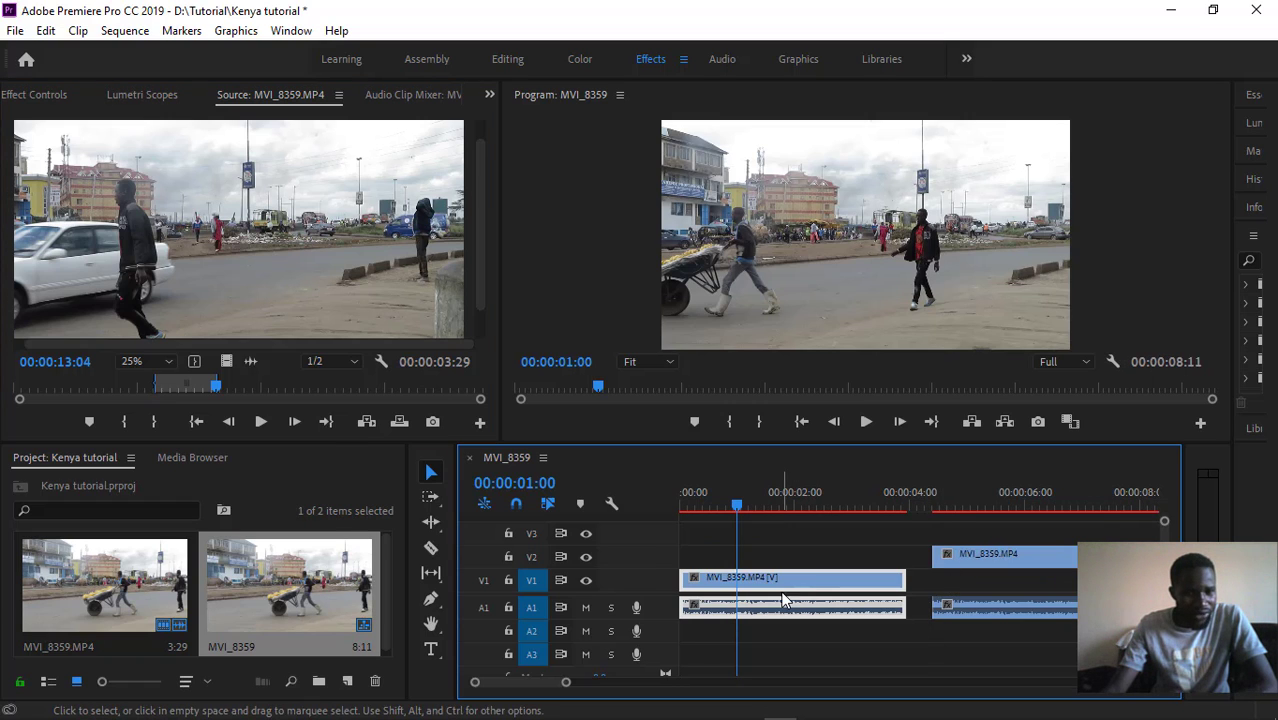
pyautogui.click(1051, 556)
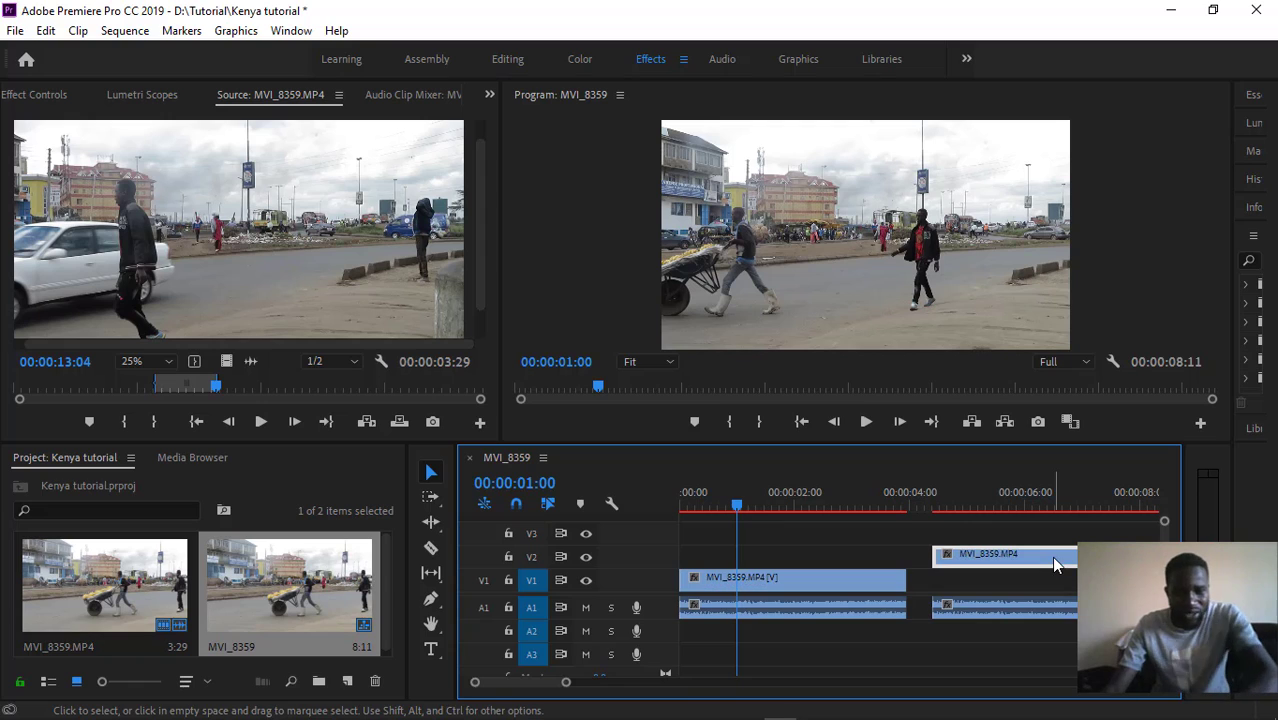
pyautogui.press('Delete')
pyautogui.click(1049, 607)
pyautogui.press('Delete')
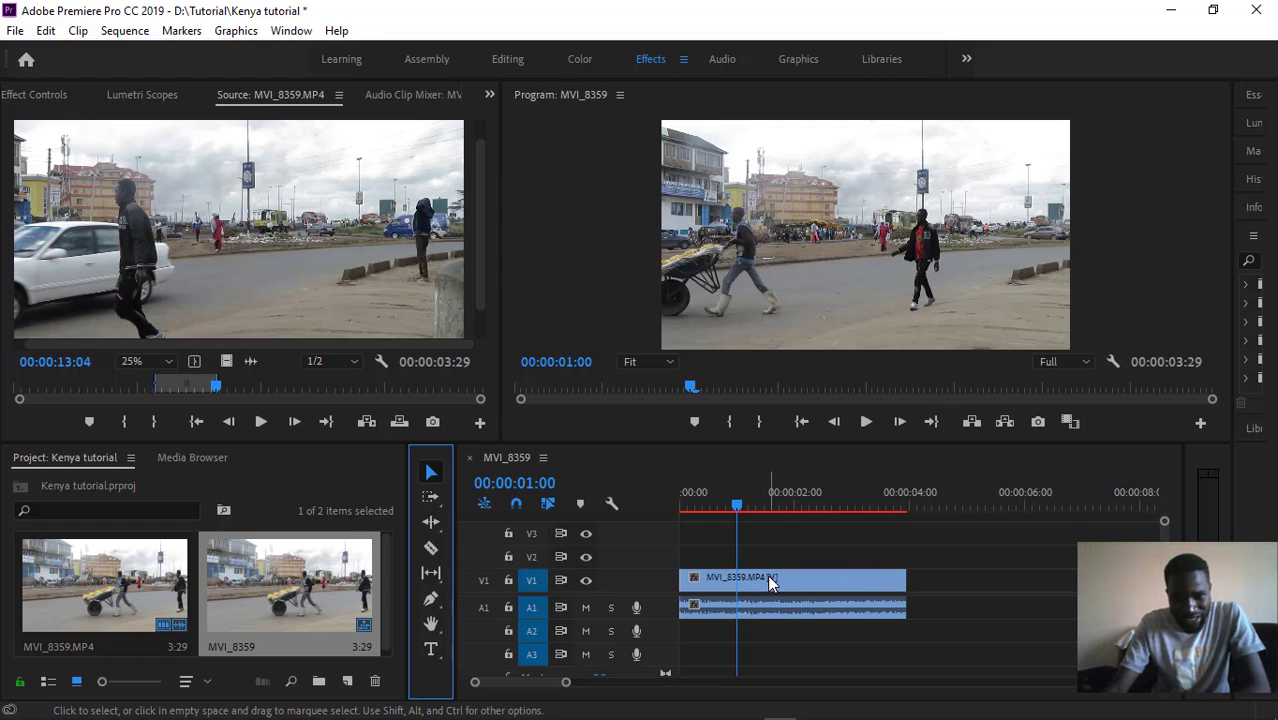
# Split the timeline clip with its linked audio at 00:00:01:16 using the Razor tool
pyautogui.click(769, 500)
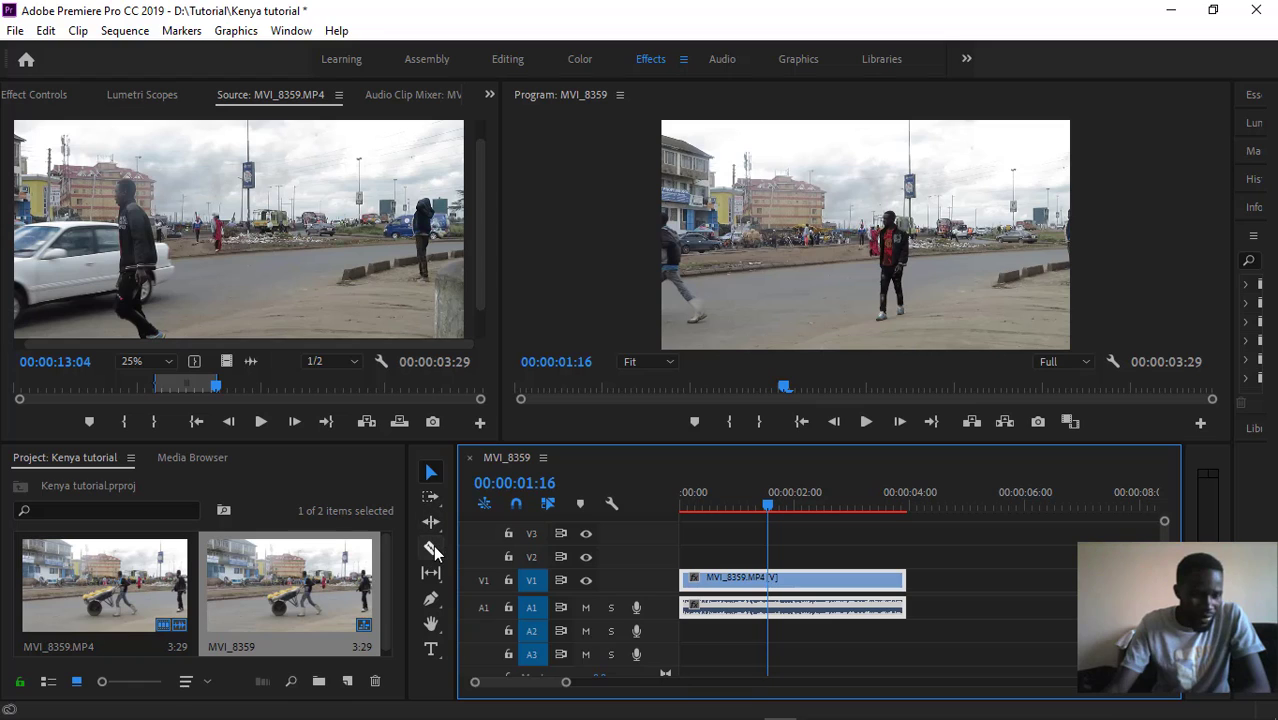
pyautogui.click(431, 471)
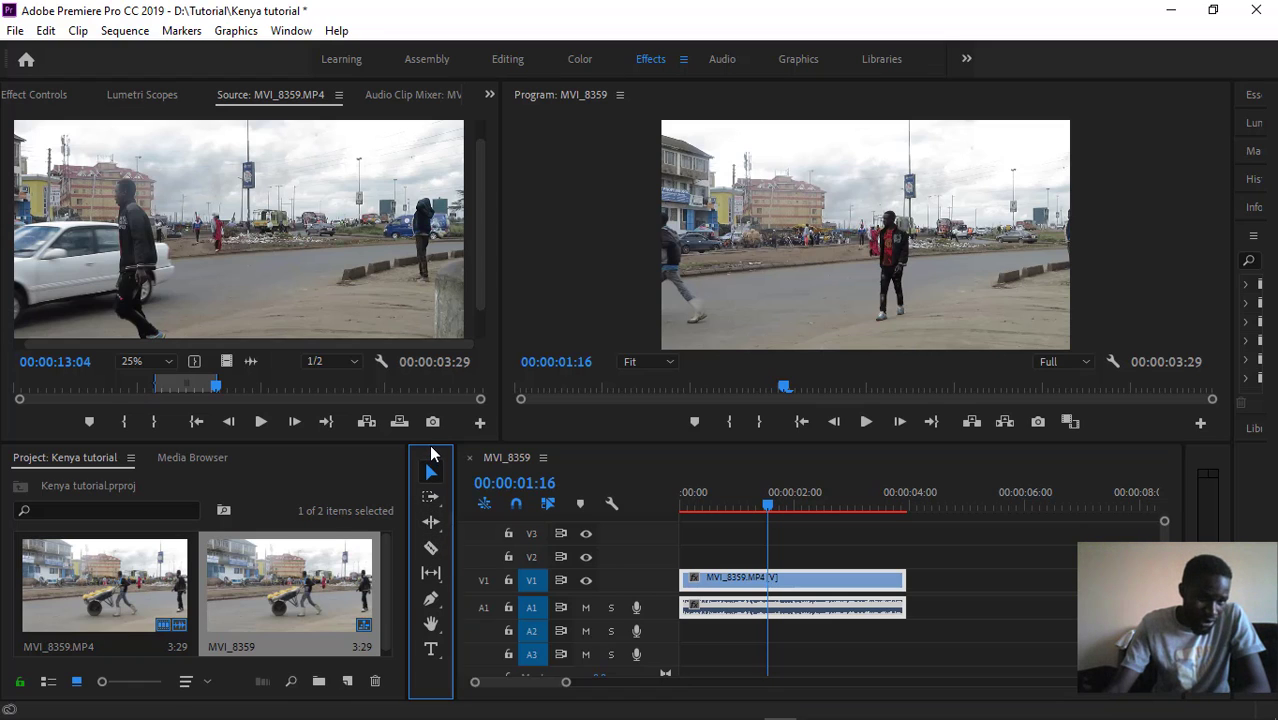
pyautogui.click(432, 552)
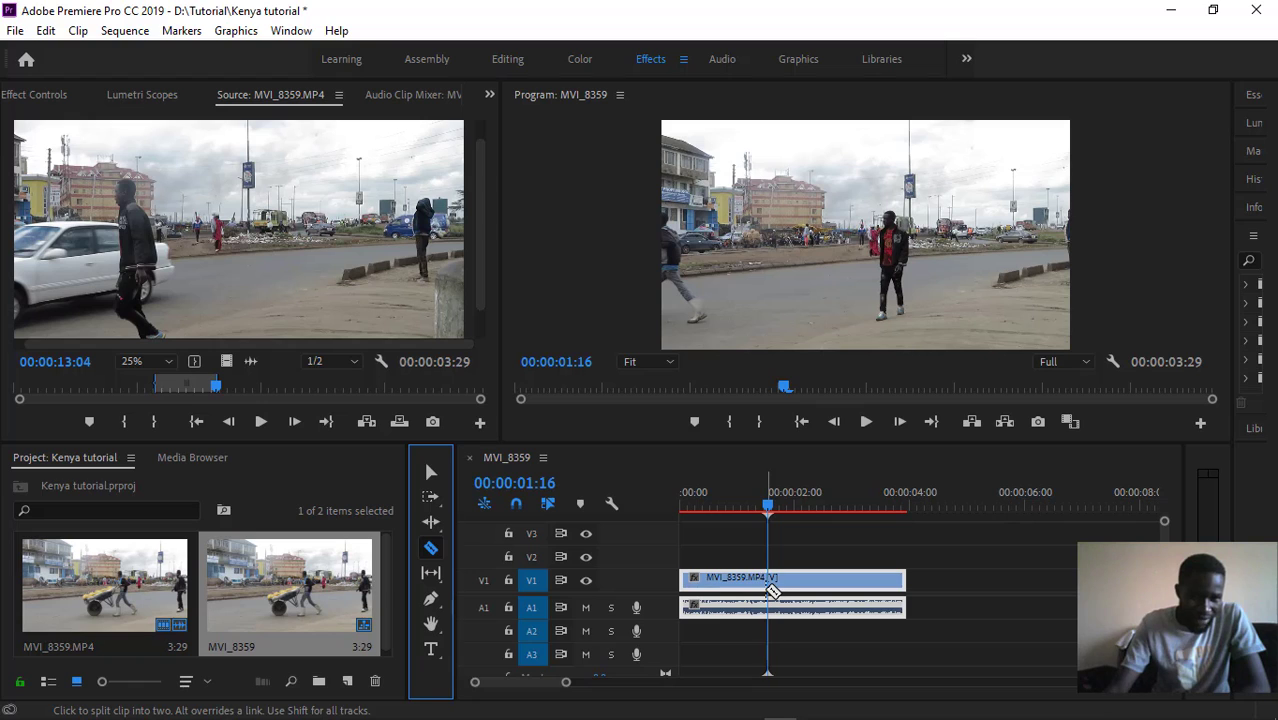
pyautogui.click(770, 591)
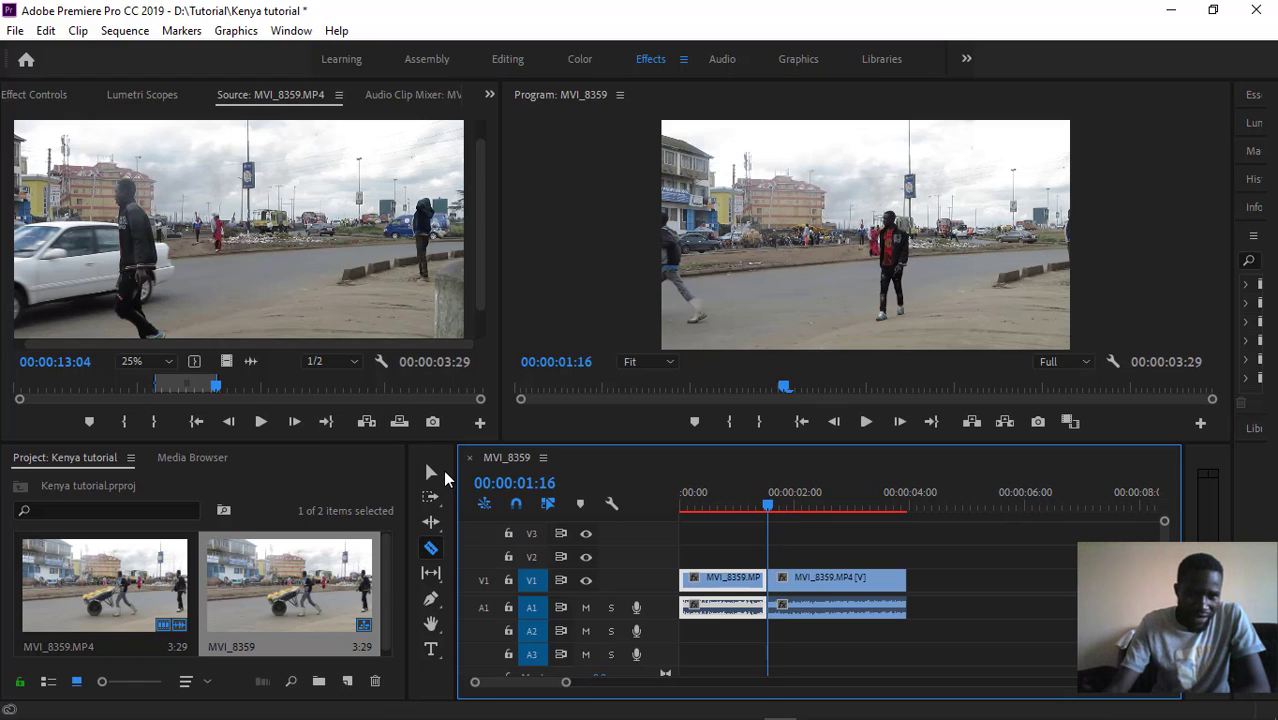
# Set the playhead to 00:00:00:27, open the second clip piece in the Source monitor and move it to start at 00:00:03:05
pyautogui.click(431, 472)
pyautogui.click(730, 495)
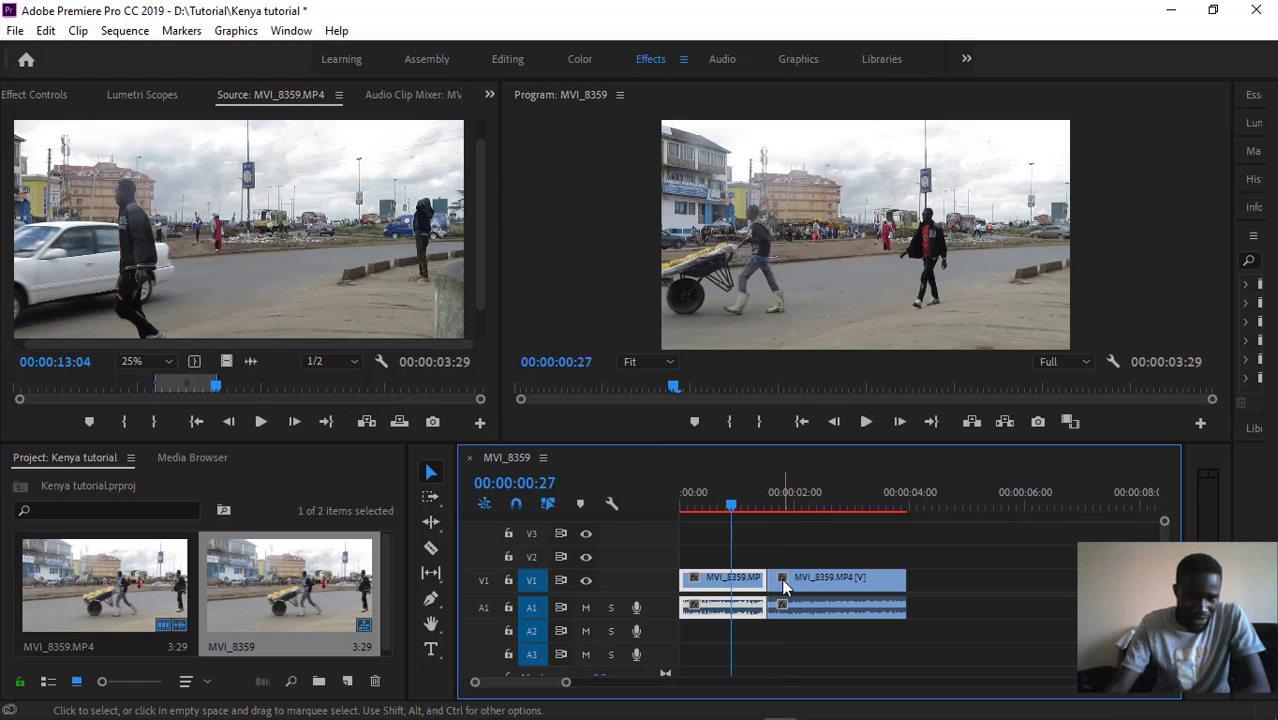
pyautogui.doubleClick(781, 578)
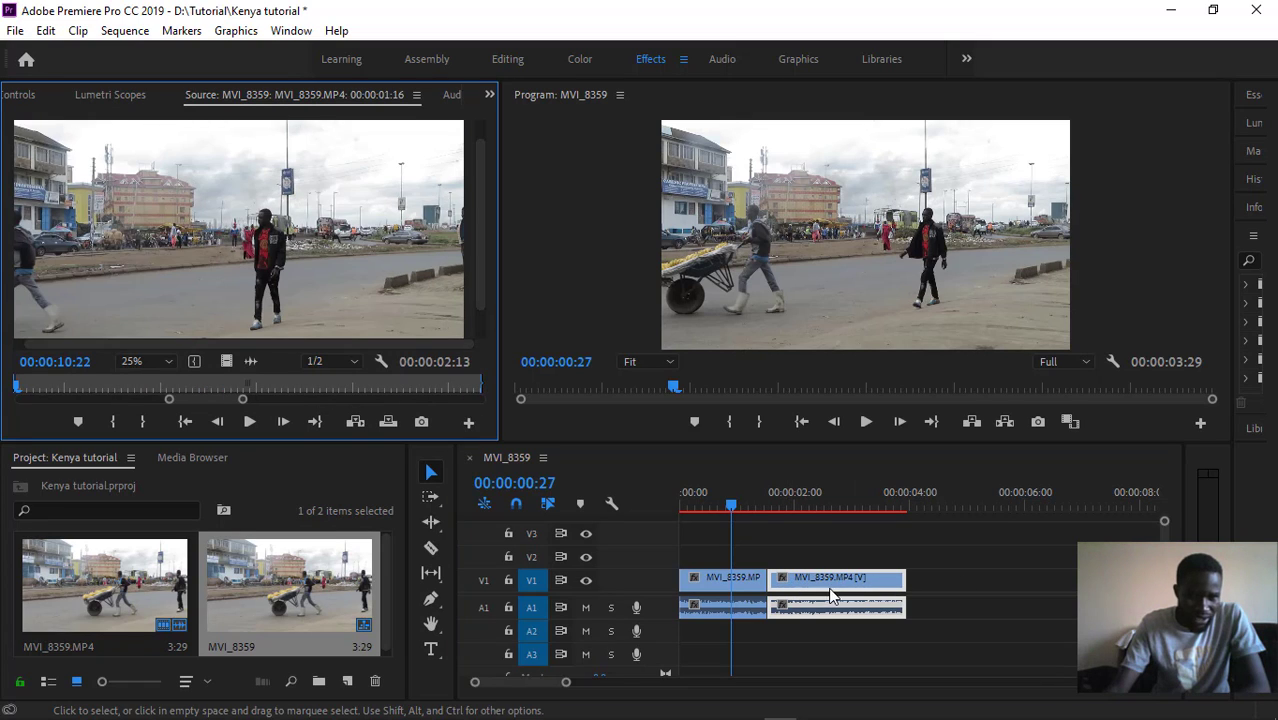
pyautogui.moveTo(831, 595); pyautogui.dragTo(924, 595)
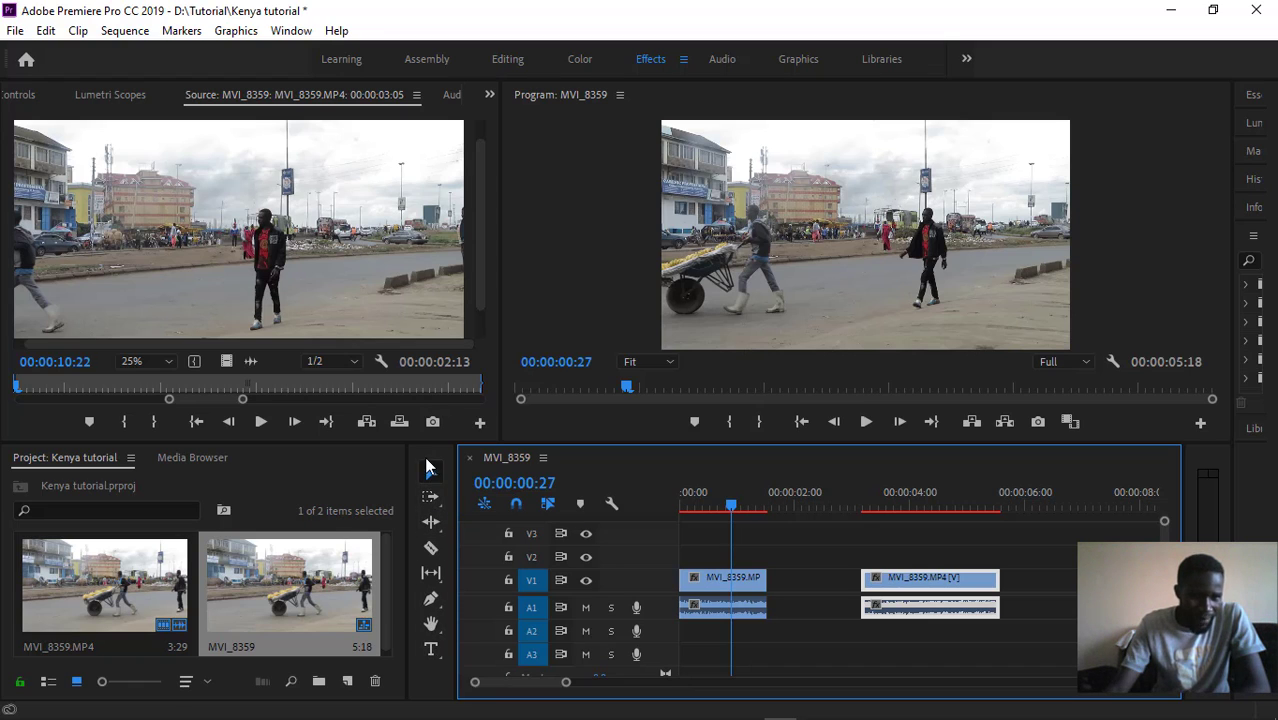
# Try to pan the timeline with the Hand tool, and return to the Selection tool
pyautogui.click(430, 622)
pyautogui.moveTo(846, 584); pyautogui.dragTo(1073, 579)
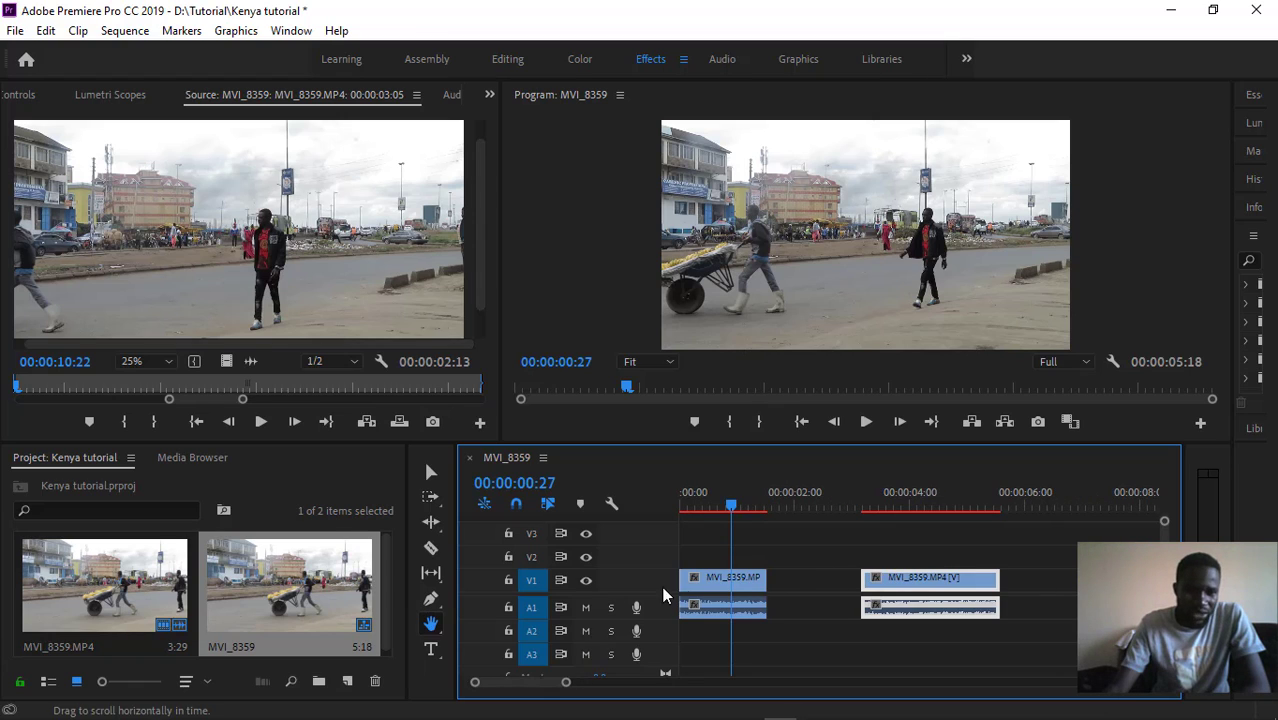
pyautogui.click(430, 475)
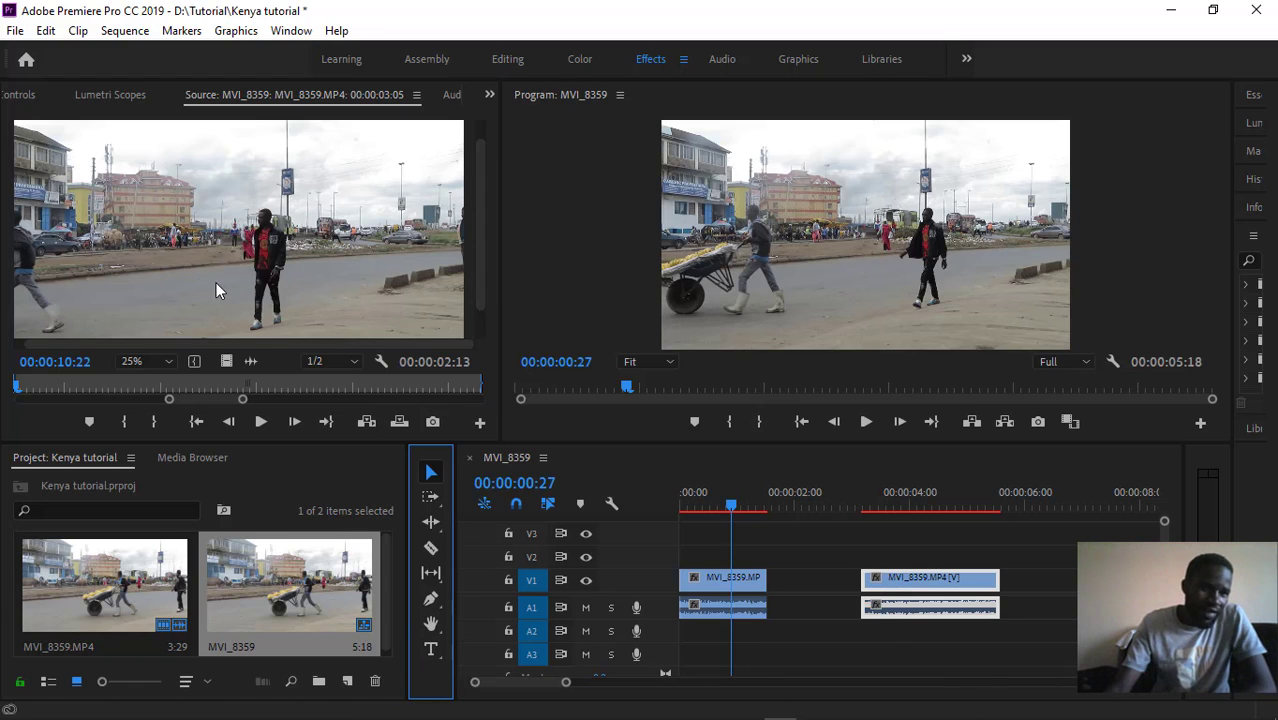
pyautogui.click(247, 476)
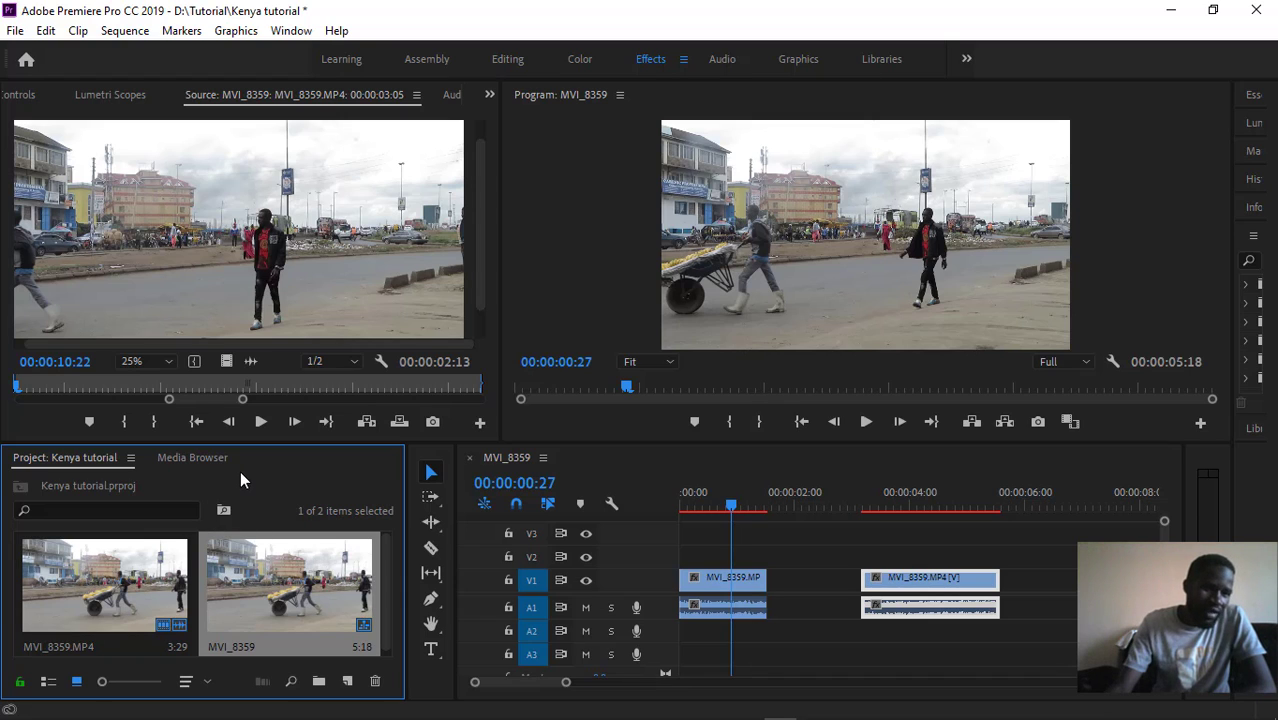
# Focus the Source monitor, the editing tools, the timeline with its first clip selected, and the Program monitor in turn
pyautogui.click(210, 213)
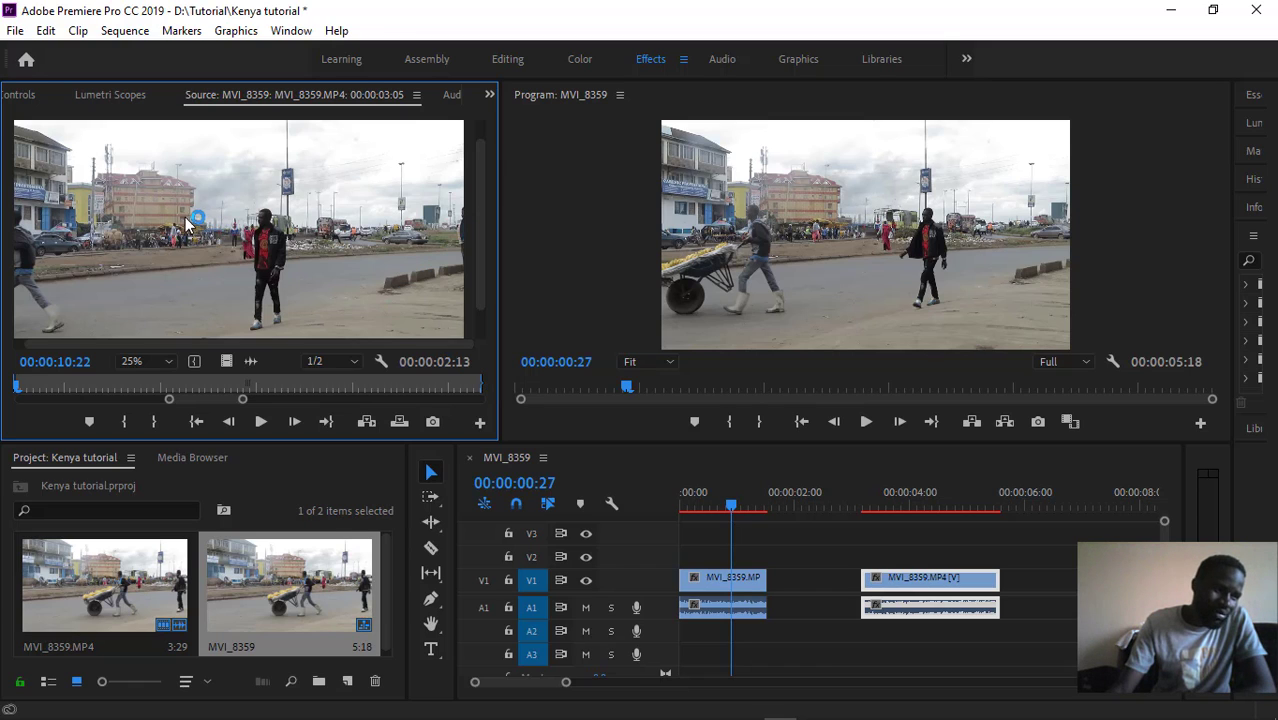
pyautogui.click(201, 212)
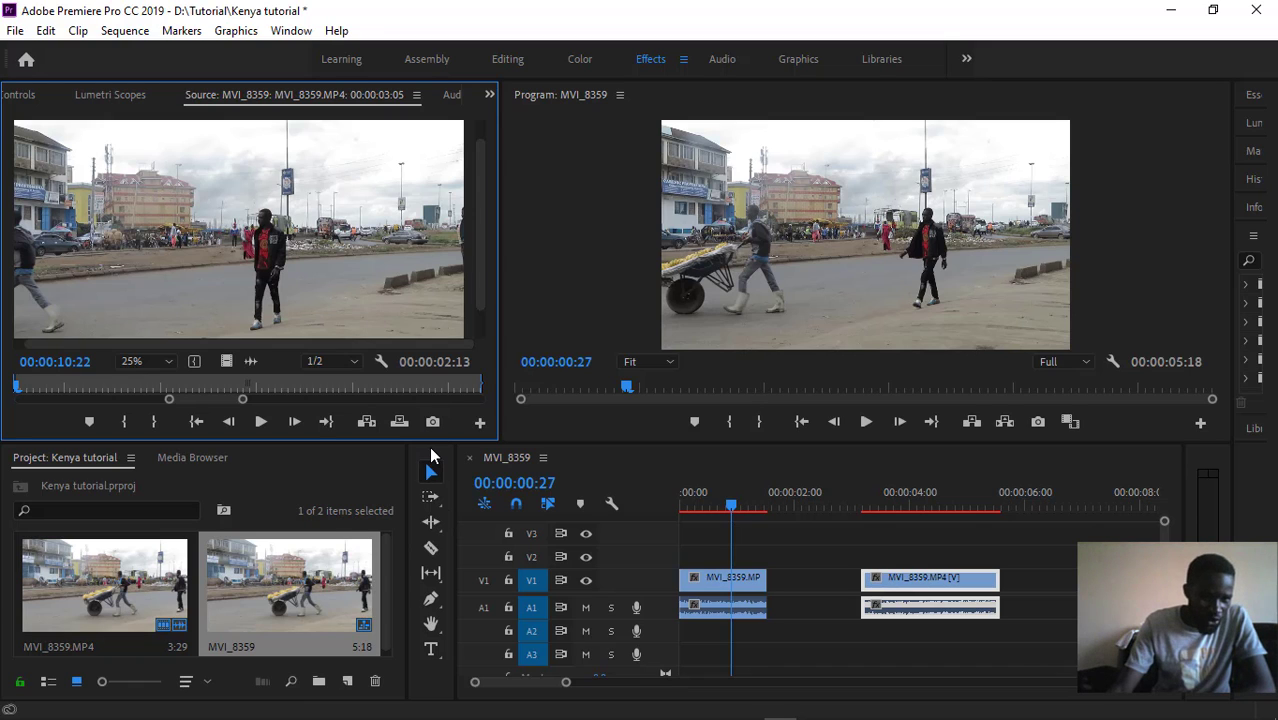
pyautogui.click(431, 456)
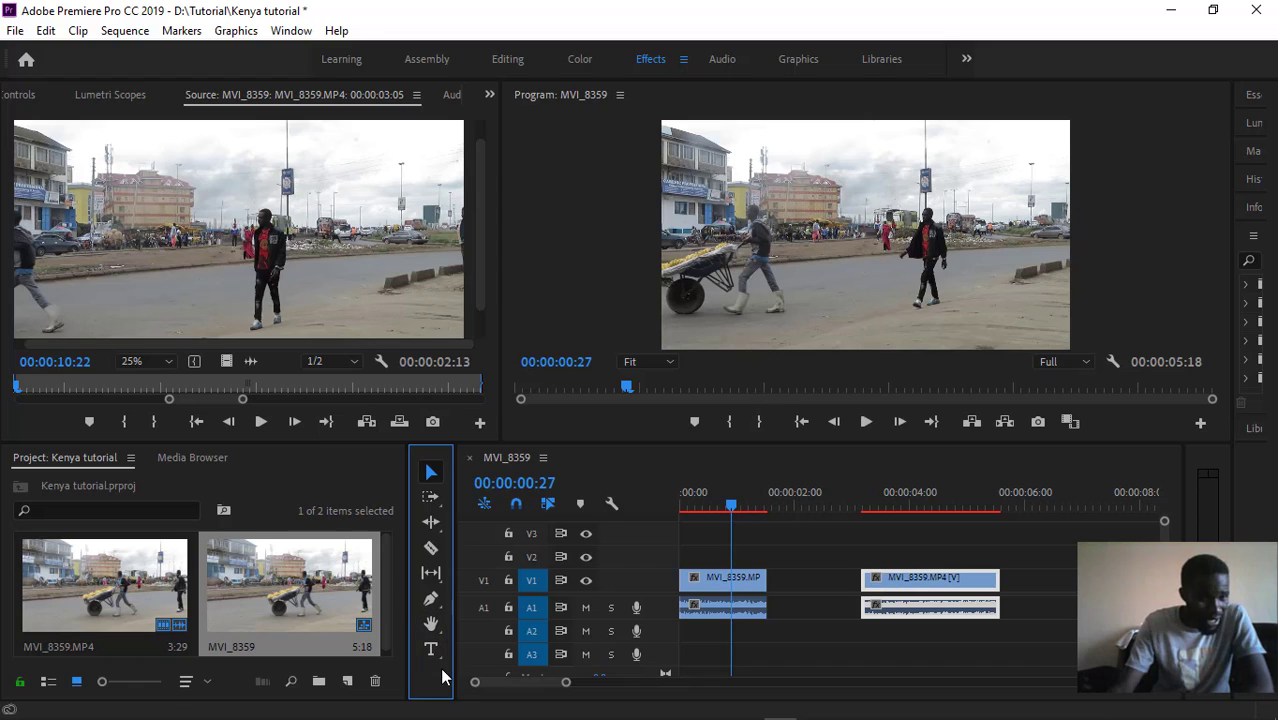
pyautogui.click(592, 463)
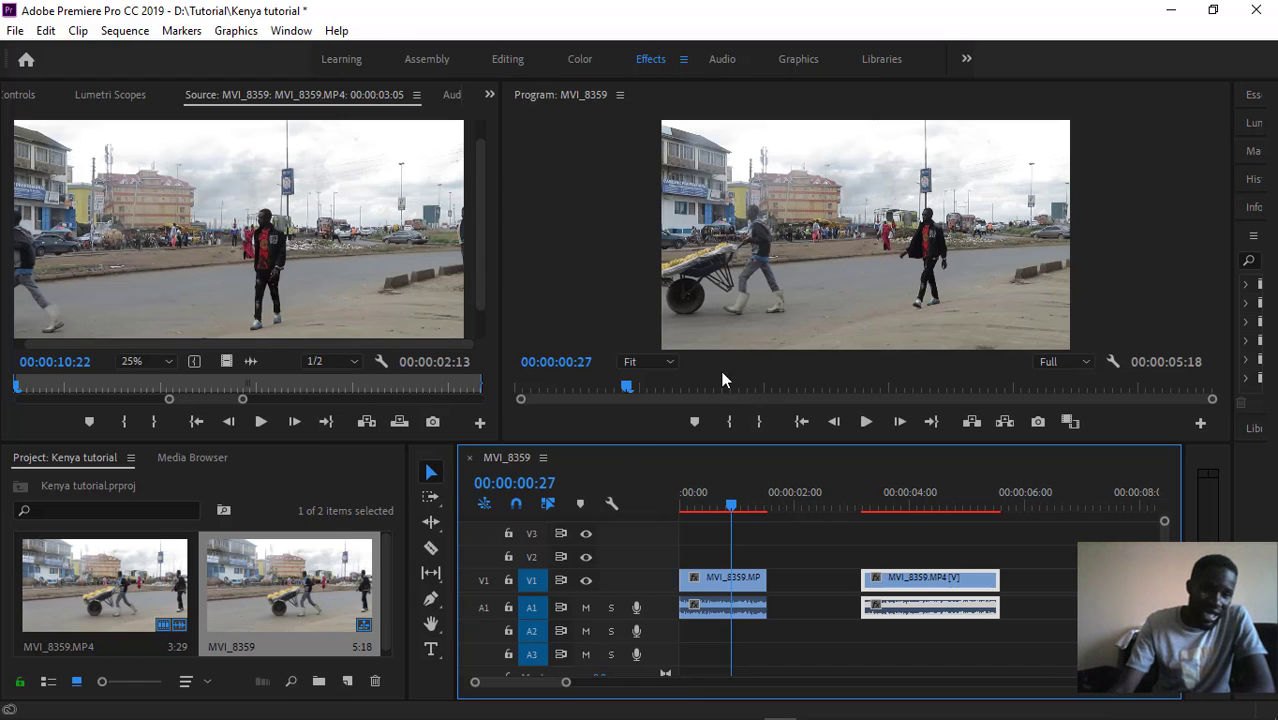
pyautogui.click(730, 590)
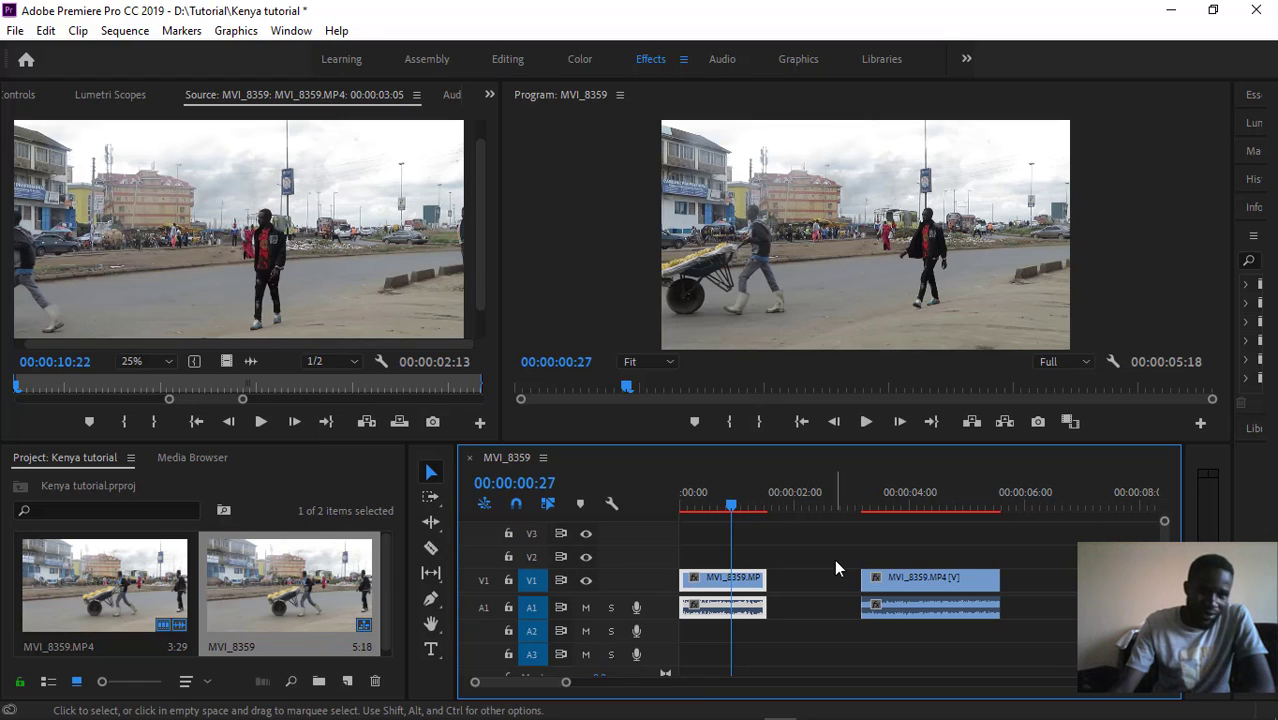
pyautogui.click(567, 234)
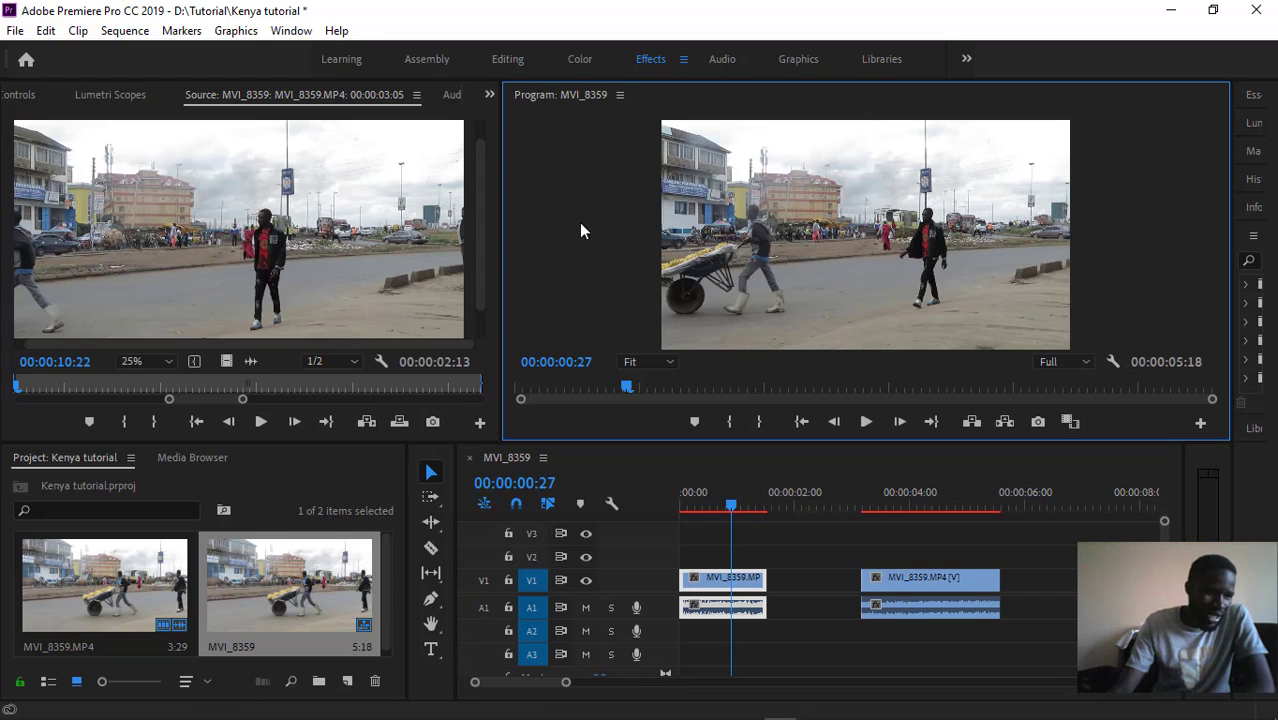